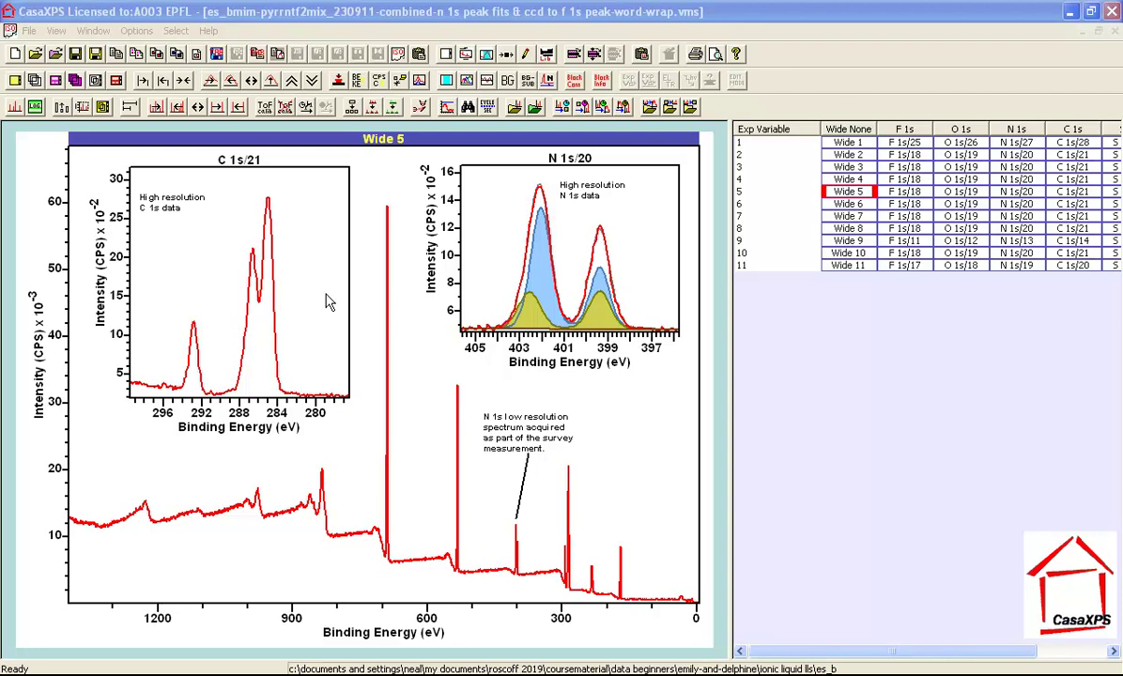
- Reopen the earlier peak-fits data file from the recent files list, showing the plain Wide 1 survey
{"action": "left_click", "coordinate": [30, 32]}
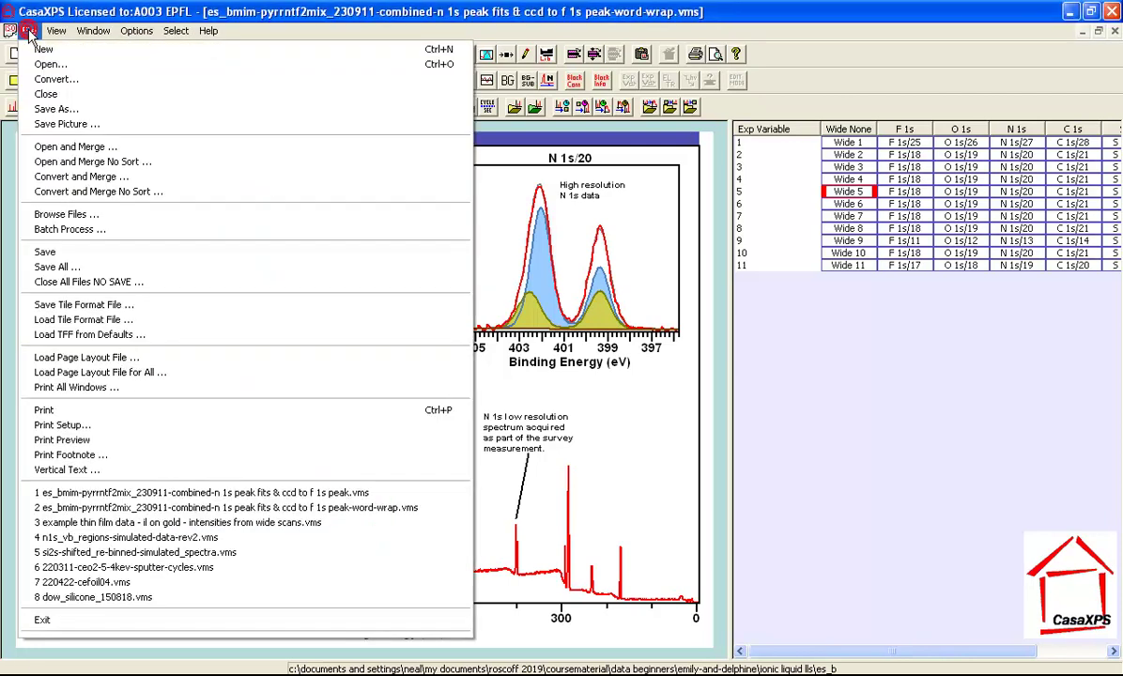
{"action": "left_click", "coordinate": [149, 493]}
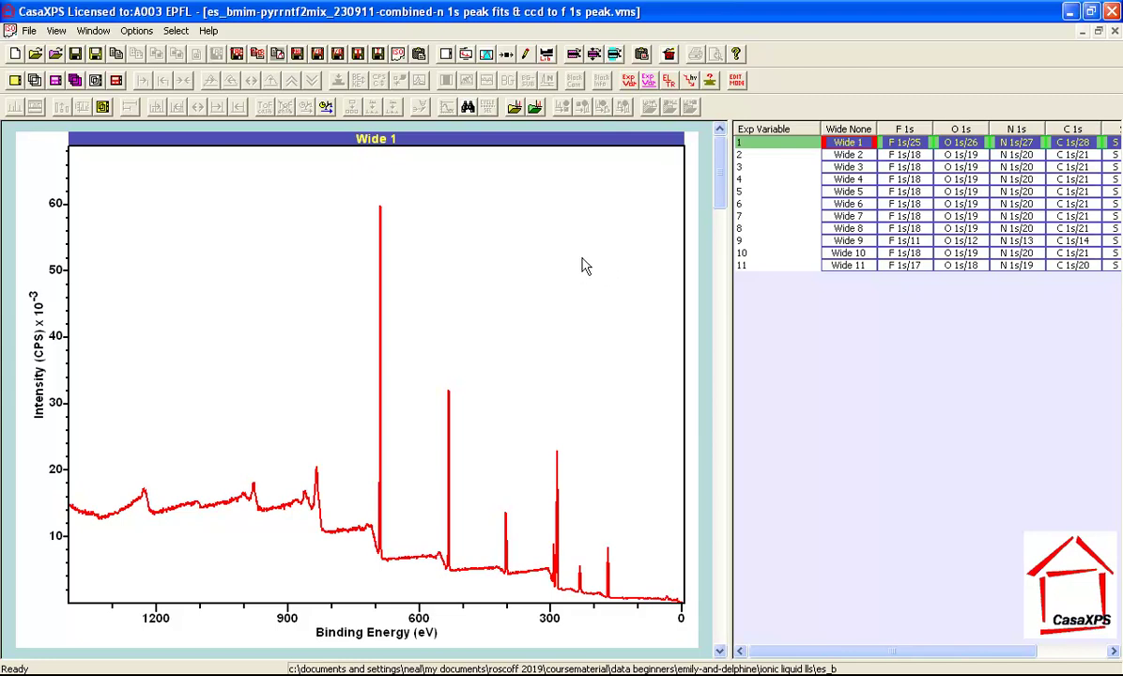
- Page through the F 1s, O 1s and N 1s spectra, then display the Wide 5 survey
{"action": "left_click", "coordinate": [720, 266]}
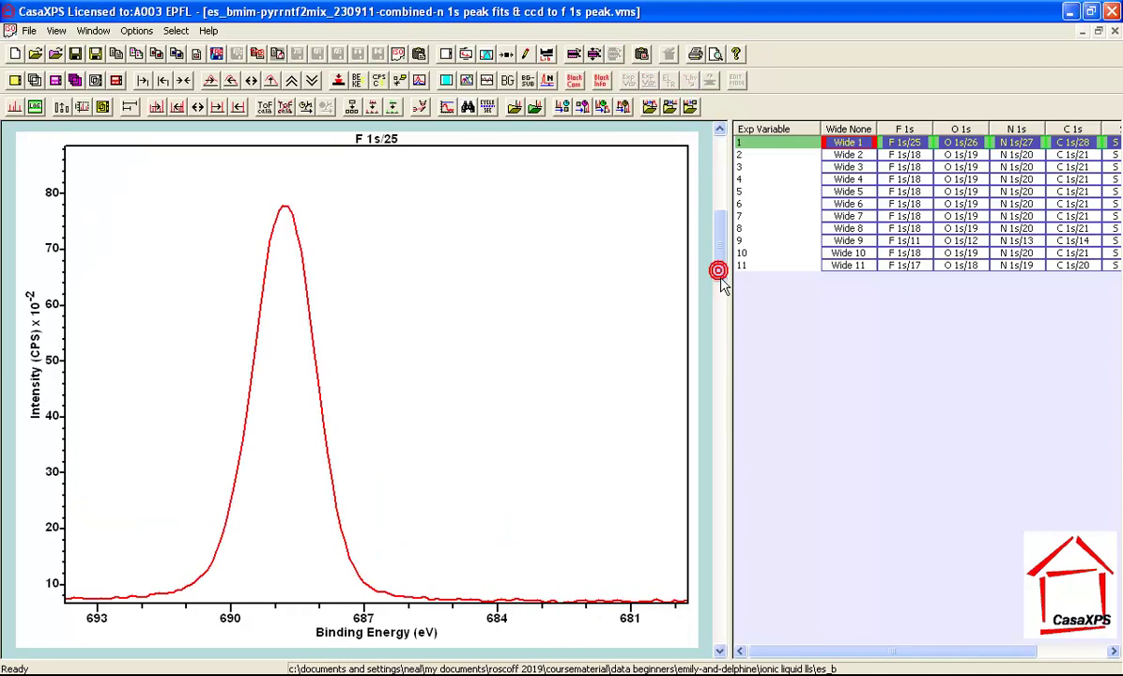
{"action": "left_click", "coordinate": [719, 330]}
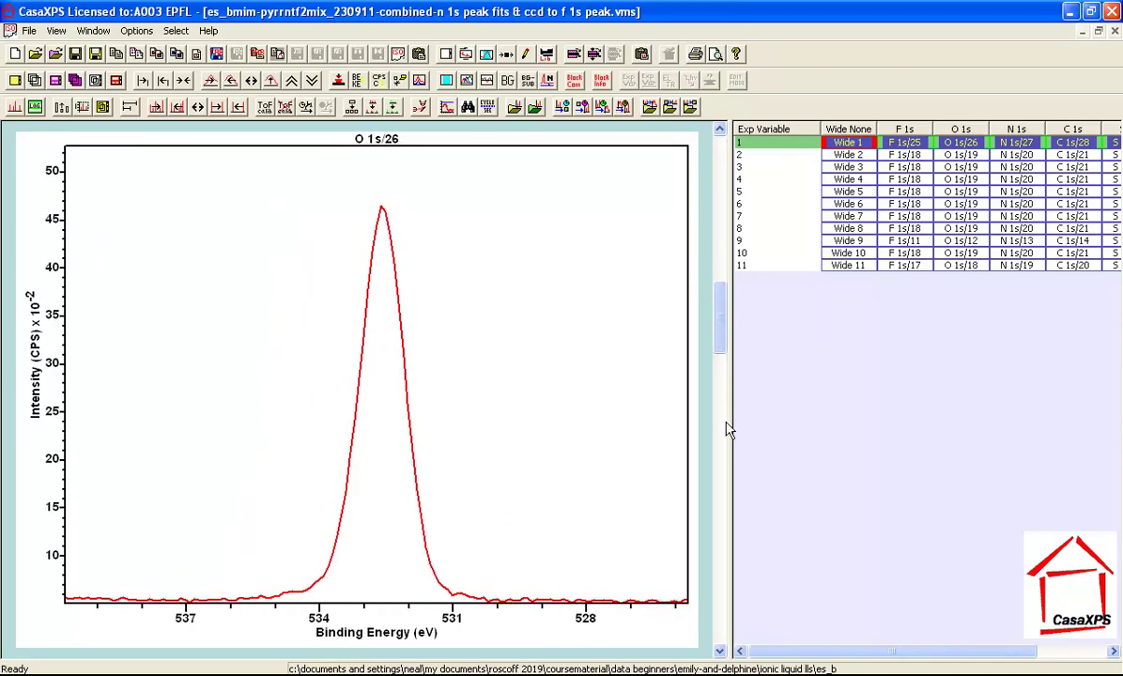
{"action": "left_click", "coordinate": [720, 428]}
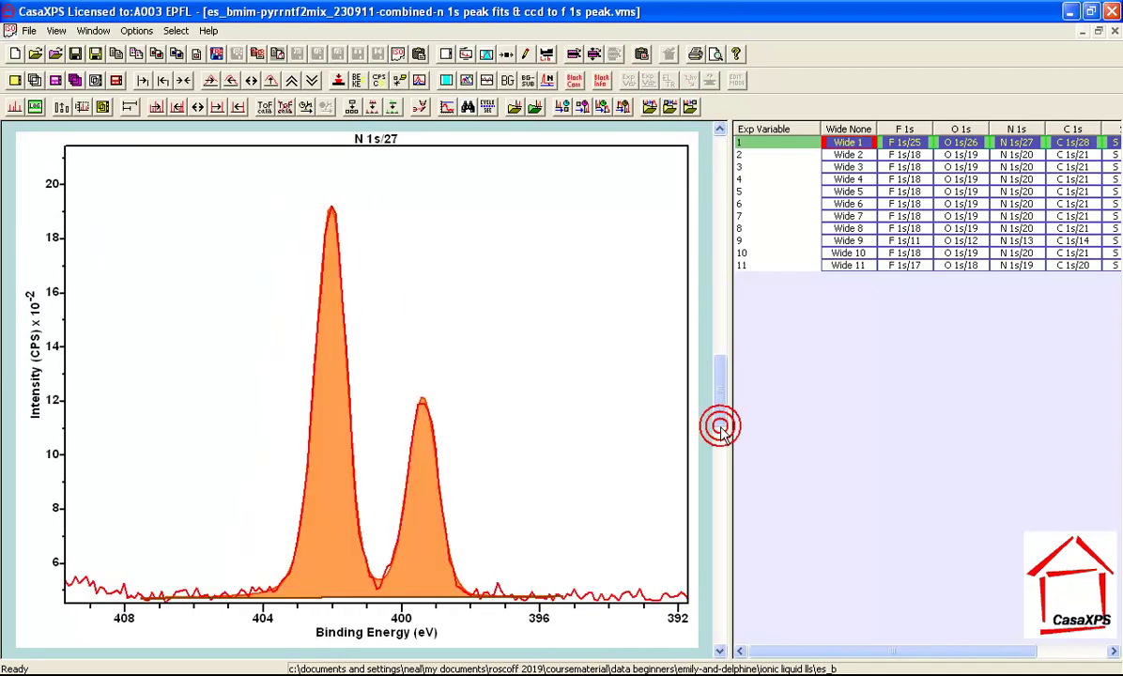
{"action": "left_click", "coordinate": [499, 284]}
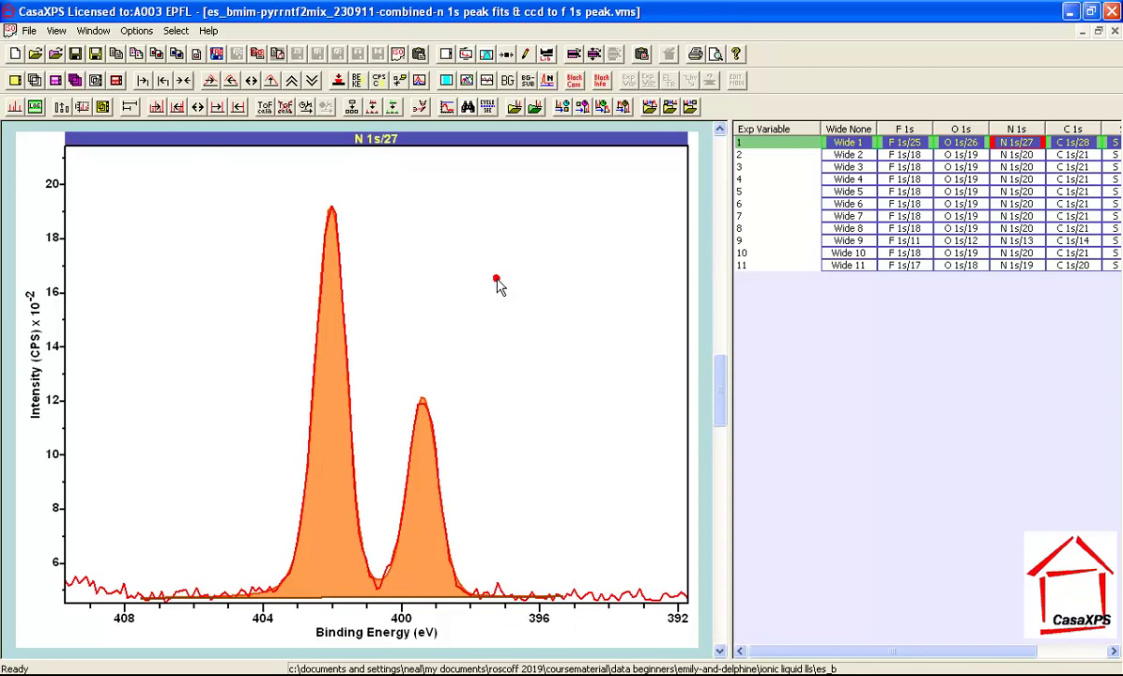
{"action": "left_click", "coordinate": [850, 194]}
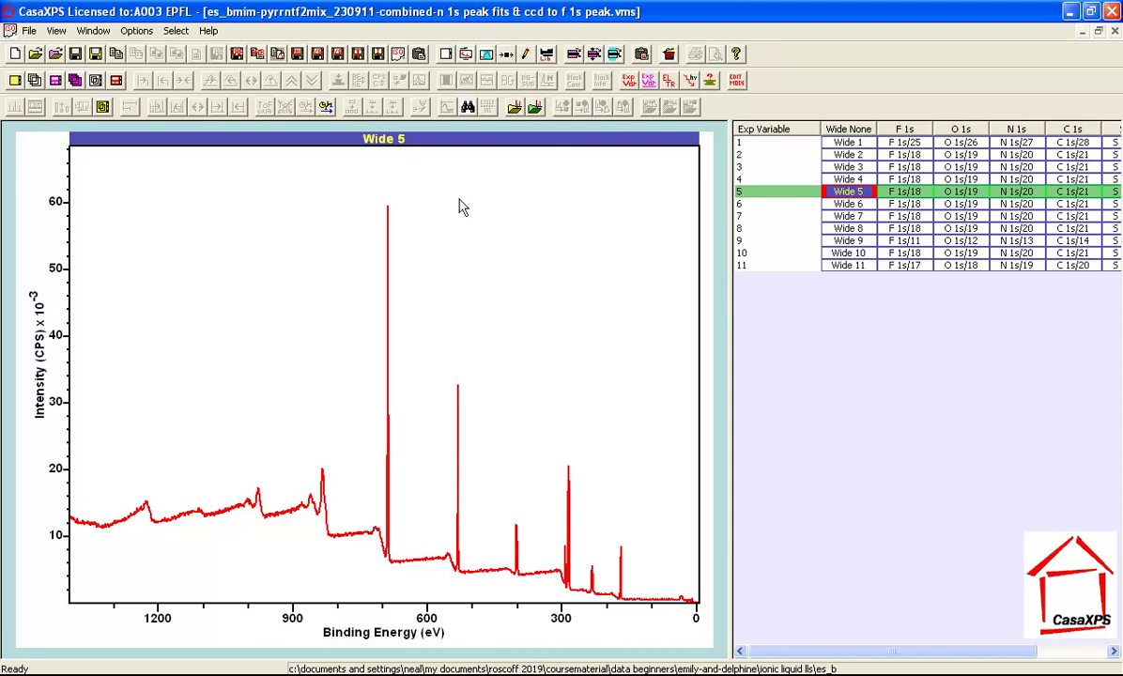
- Insert an inset tile over the upper-right area of the Wide 5 plot
{"action": "left_click_drag", "start_coordinate": [409, 156], "coordinate": [684, 375]}
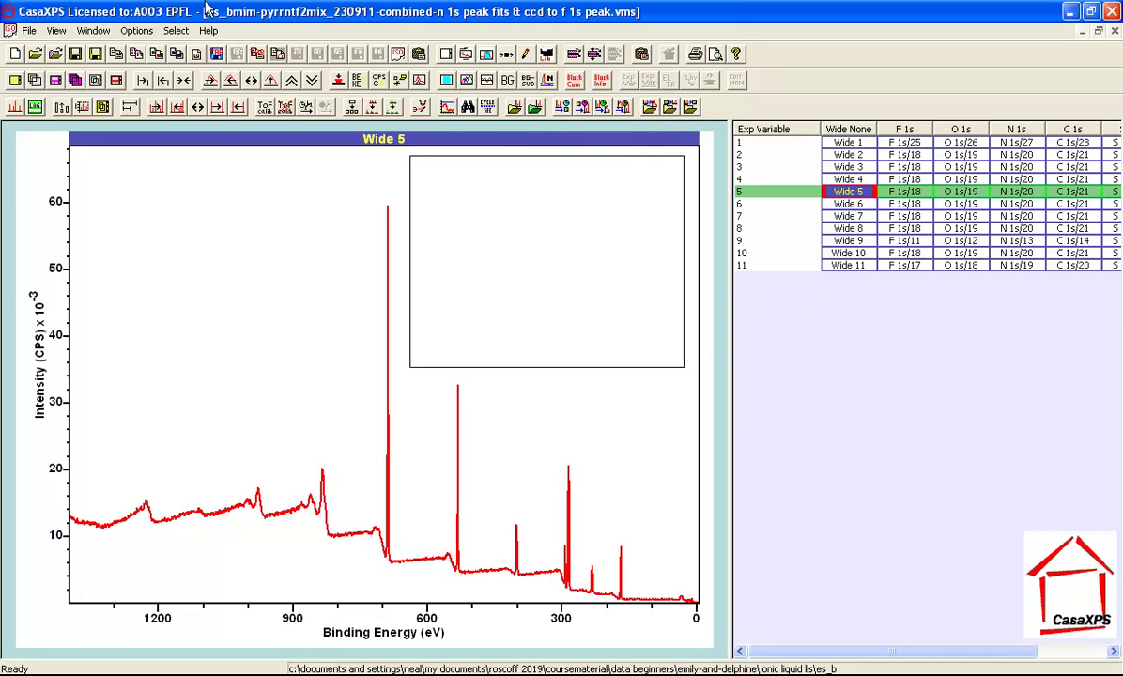
{"action": "left_click", "coordinate": [137, 28]}
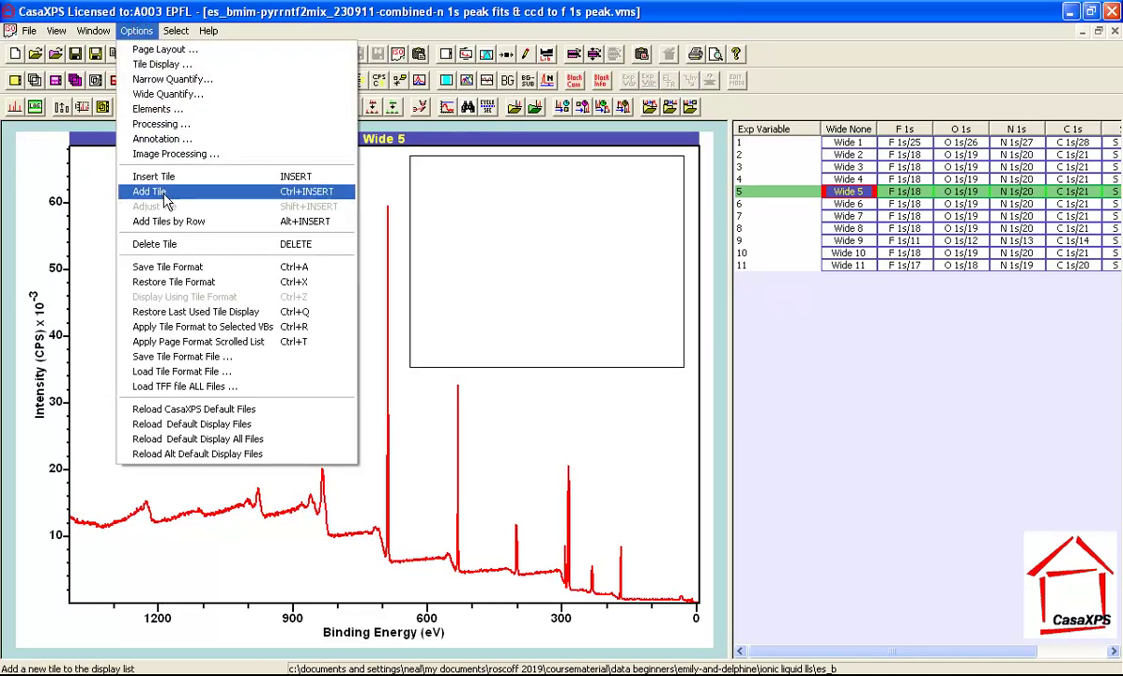
{"action": "left_click", "coordinate": [150, 179]}
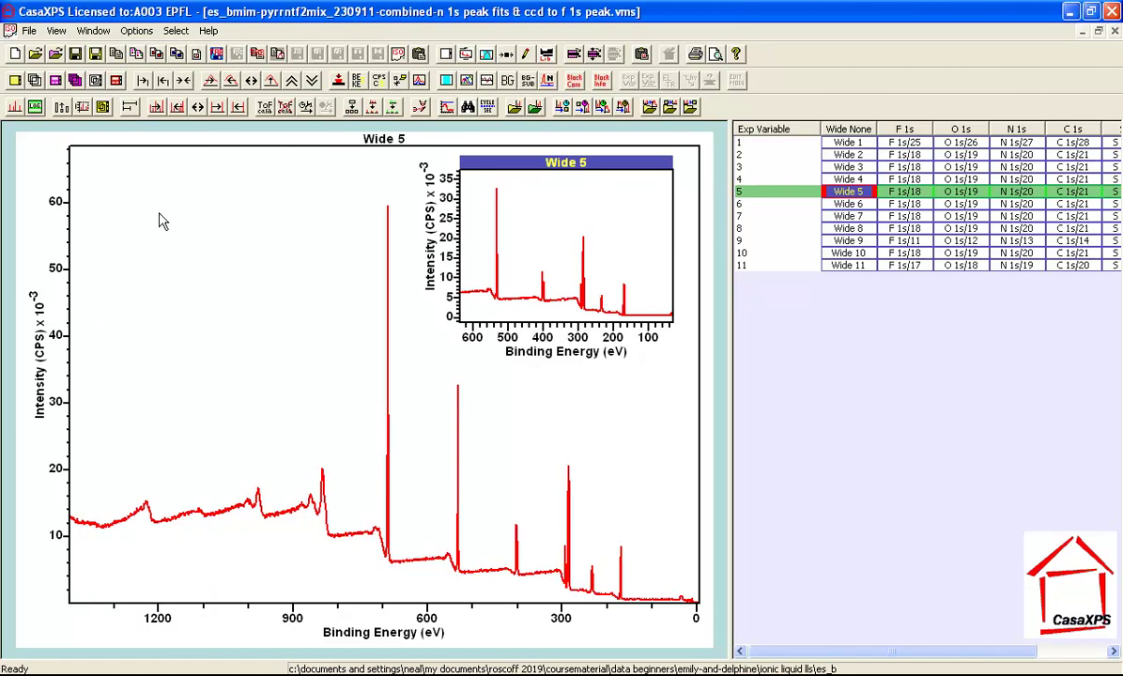
{"action": "left_click", "coordinate": [97, 171]}
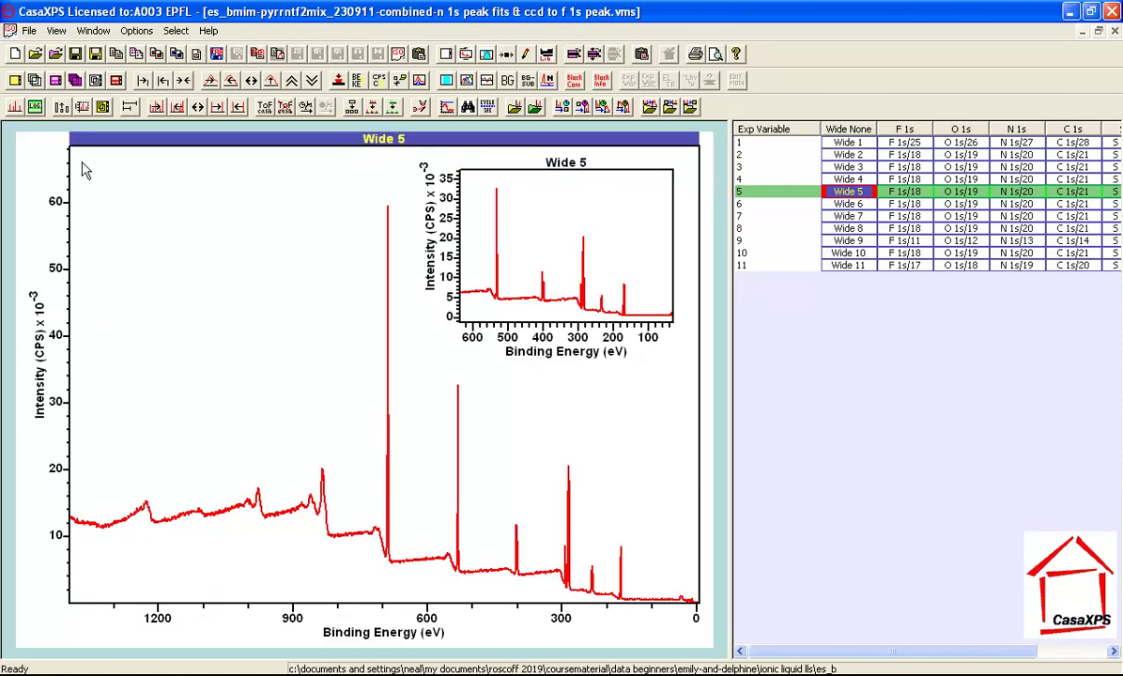
- Insert a second inset tile over the upper-left area and select the N 1s/20 spectrum
{"action": "left_click_drag", "start_coordinate": [81, 163], "coordinate": [363, 430]}
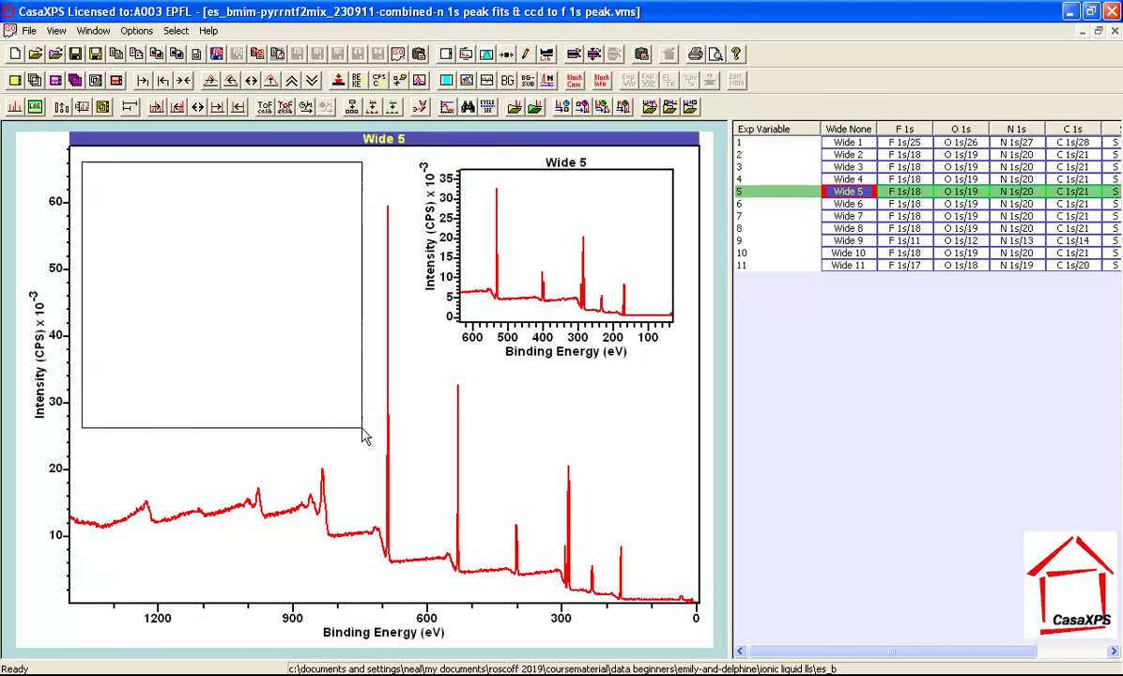
{"action": "left_click", "coordinate": [138, 32]}
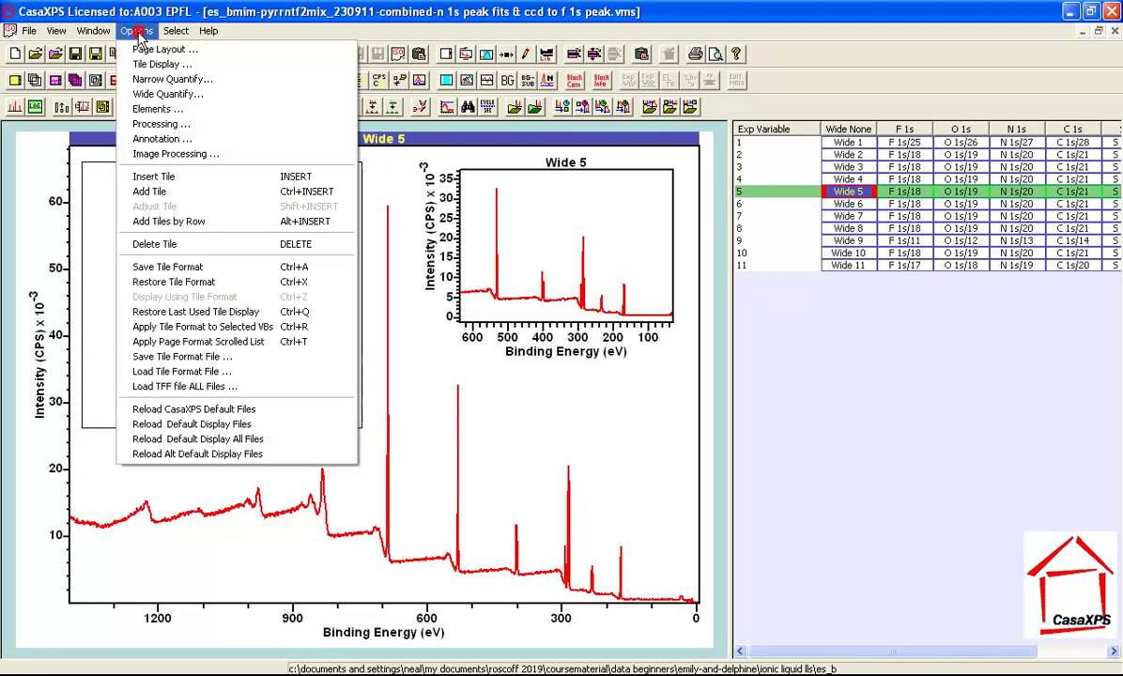
{"action": "left_click", "coordinate": [149, 177]}
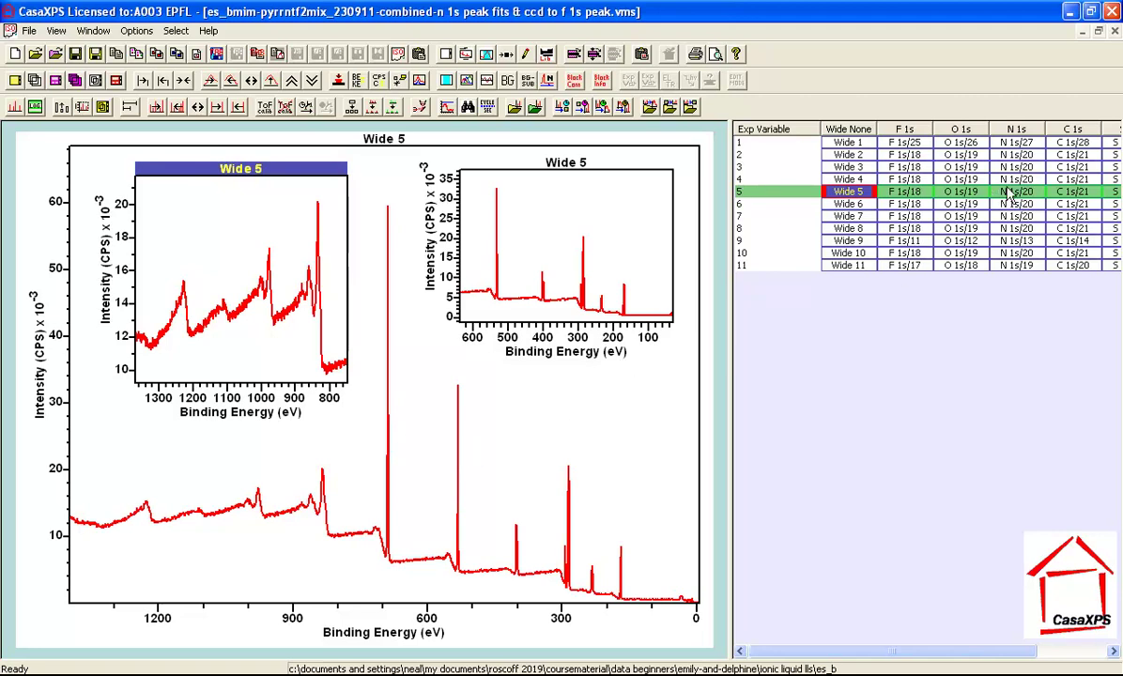
{"action": "left_click", "coordinate": [1016, 192]}
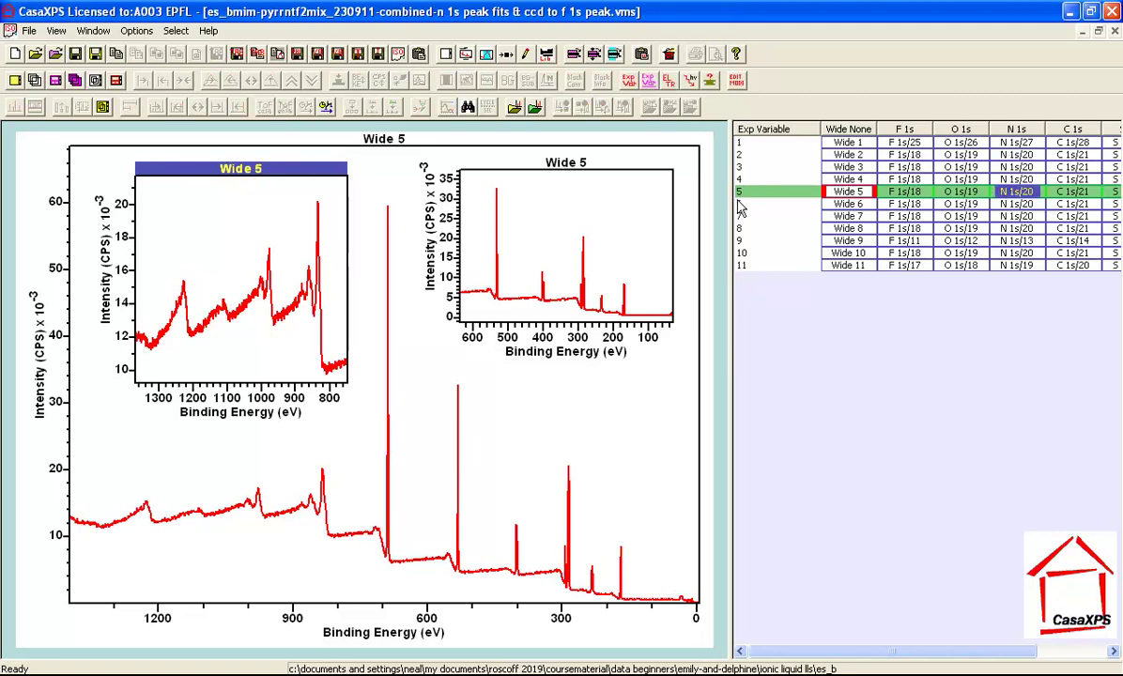
- Display N 1s/20 in the upper-right inset and C 1s/21 in the upper-left inset
{"action": "left_click", "coordinate": [556, 212]}
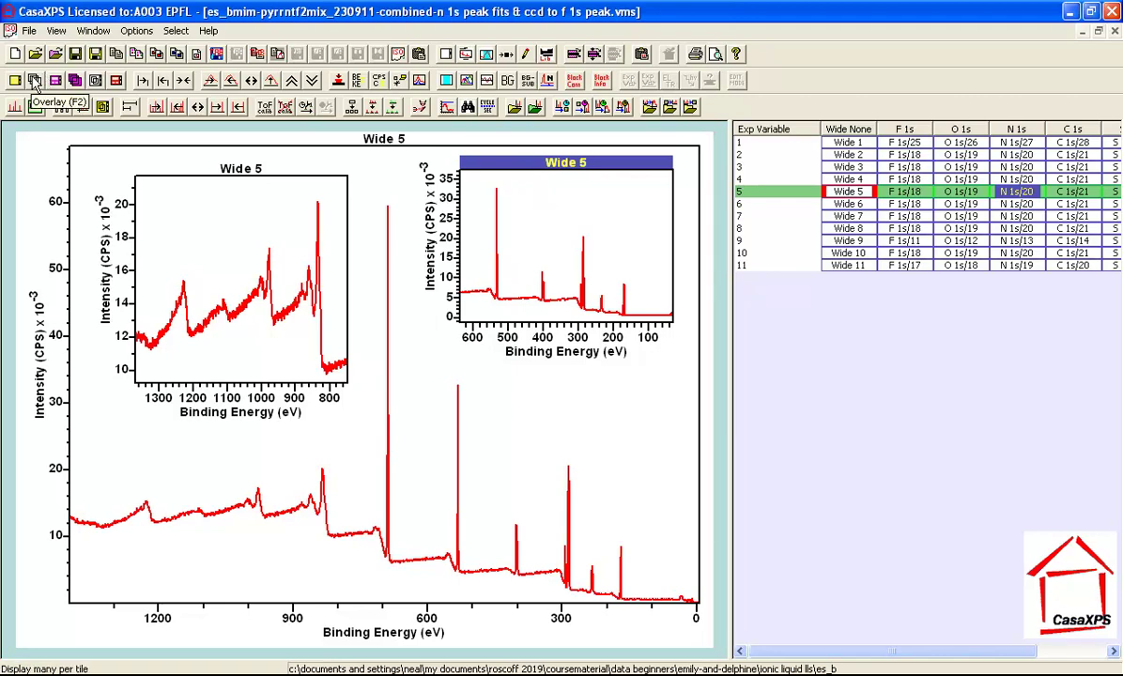
{"action": "left_click", "coordinate": [34, 81]}
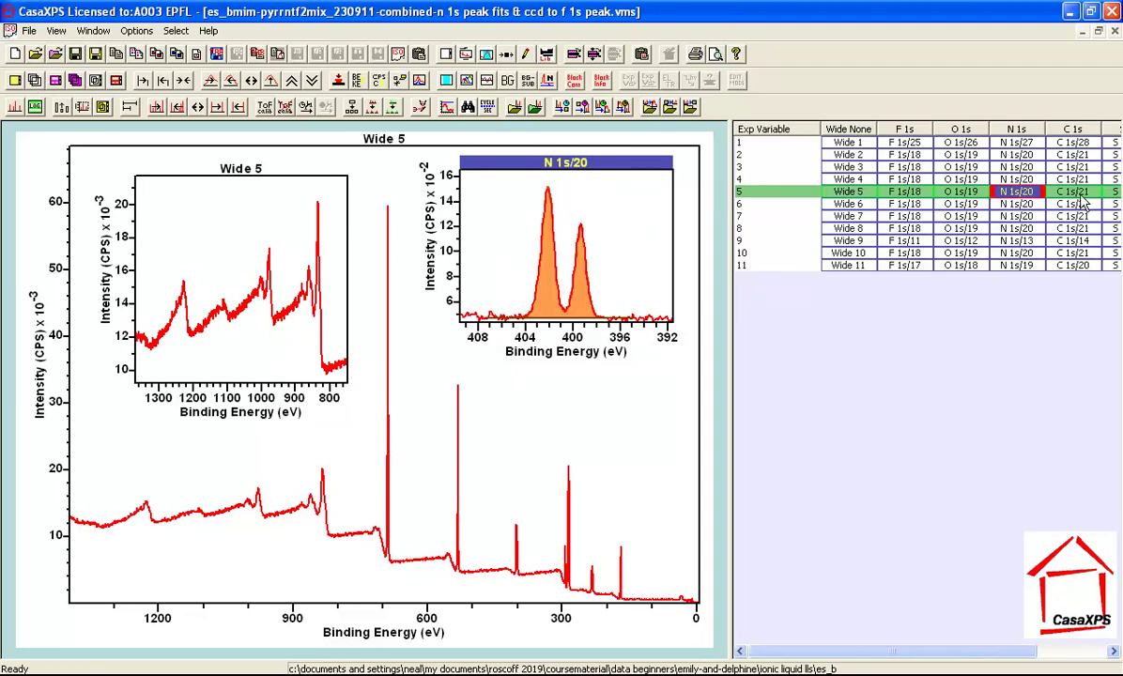
{"action": "left_click", "coordinate": [1073, 191]}
{"action": "left_click", "coordinate": [219, 218]}
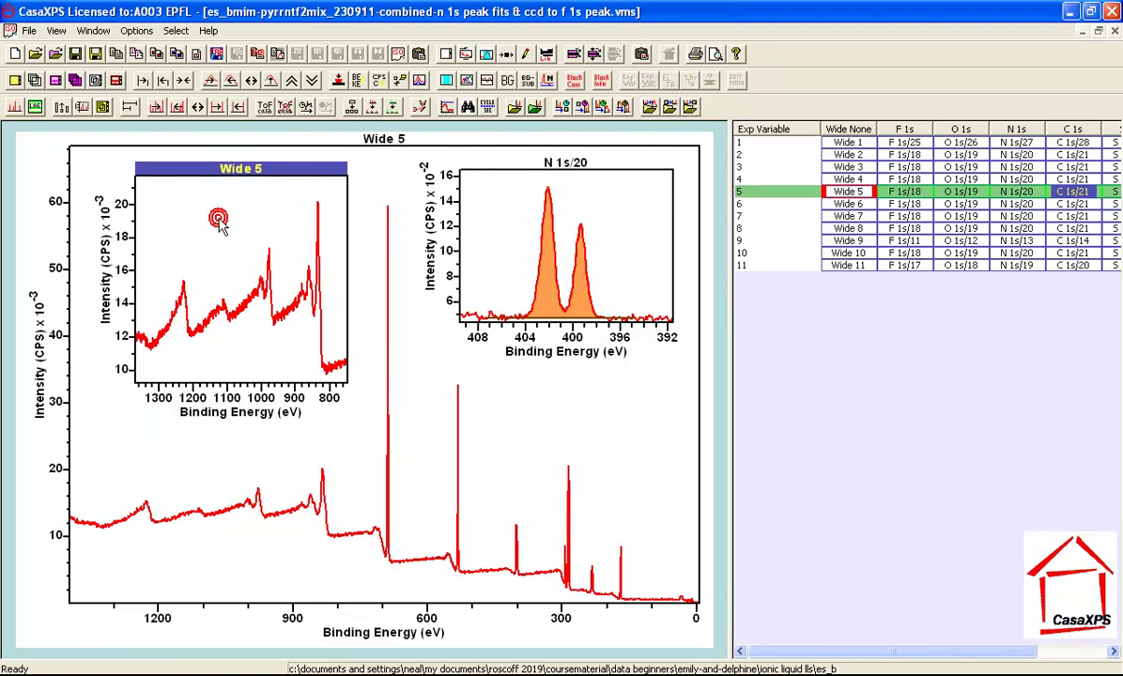
{"action": "left_click", "coordinate": [35, 80]}
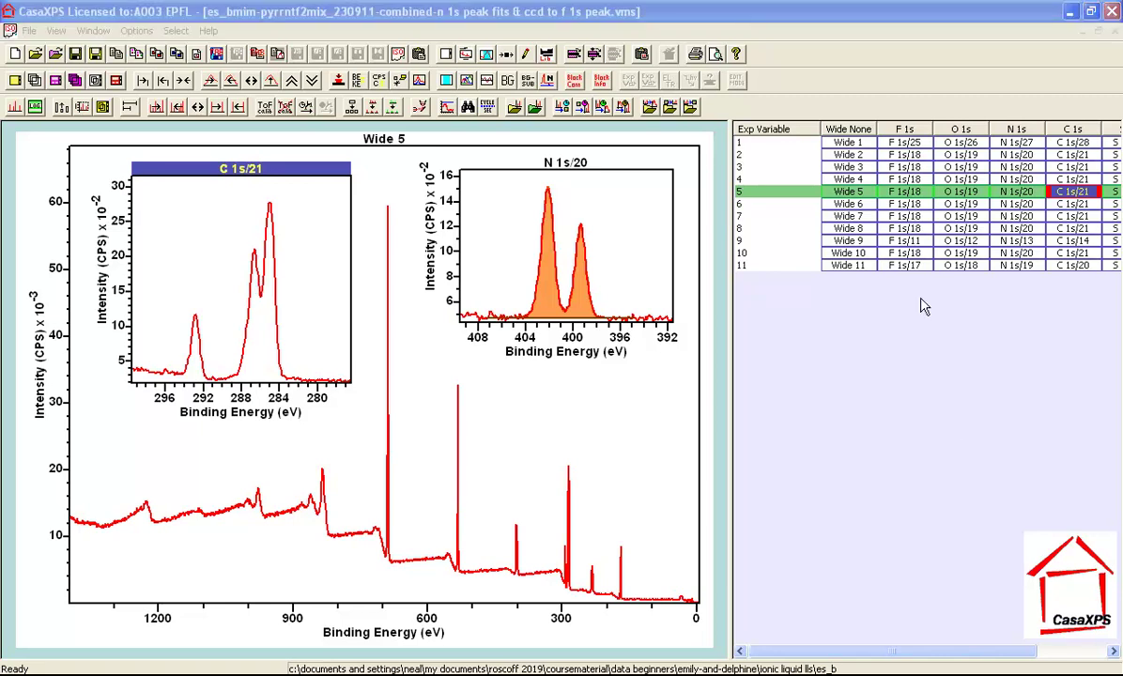
- Add a word-wrapped 'C 1s High Resolution' text annotation to the C 1s/21 inset
{"action": "left_click", "coordinate": [526, 55]}
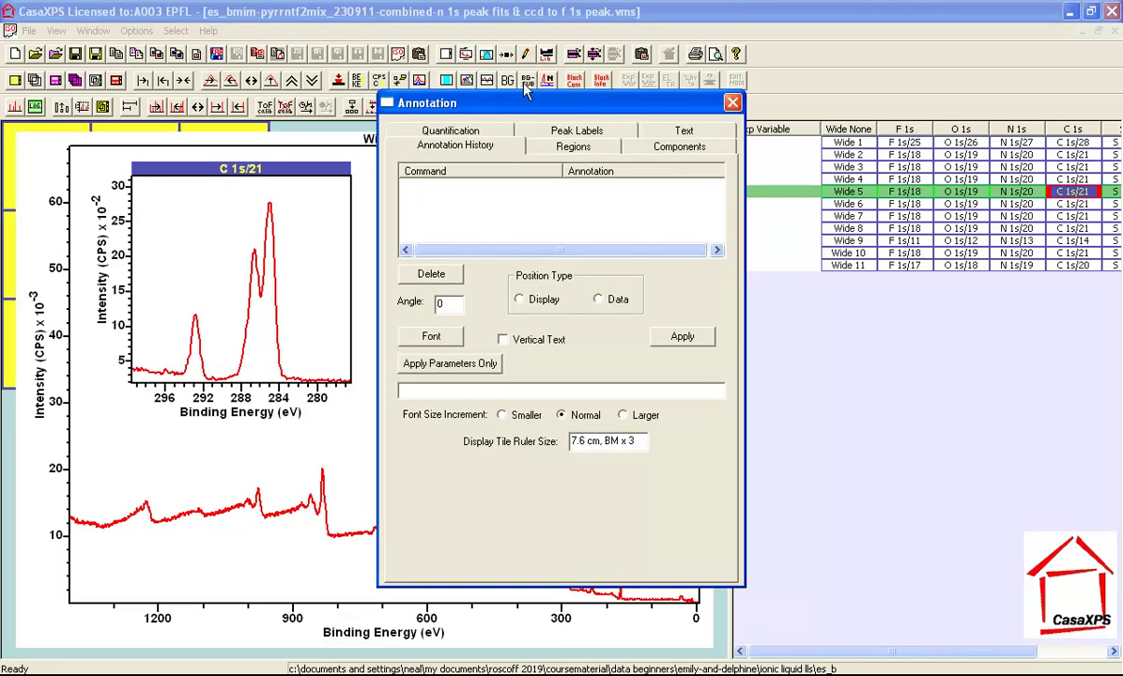
{"action": "mouse_move", "coordinate": [508, 110]}
{"action": "left_mouse_down"}
{"action": "mouse_move", "coordinate": [848, 170]}
{"action": "mouse_move", "coordinate": [856, 178]}
{"action": "mouse_move", "coordinate": [833, 202]}
{"action": "left_mouse_up"}
{"action": "left_click", "coordinate": [839, 171]}
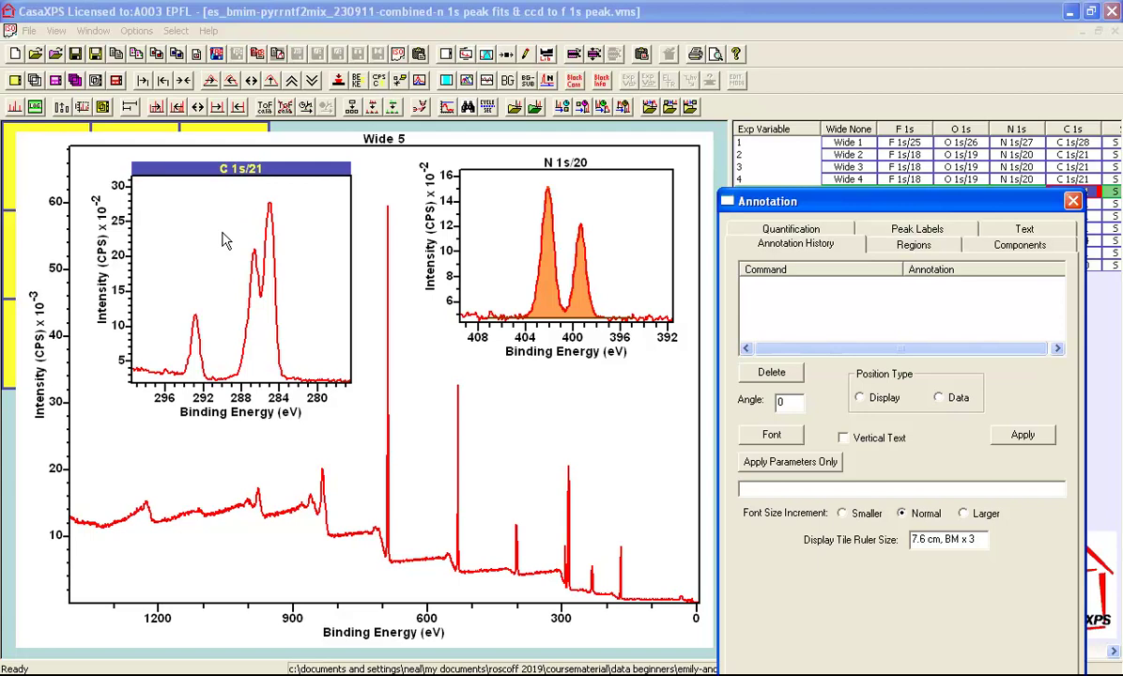
{"action": "left_click_drag", "start_coordinate": [944, 200], "coordinate": [940, 214]}
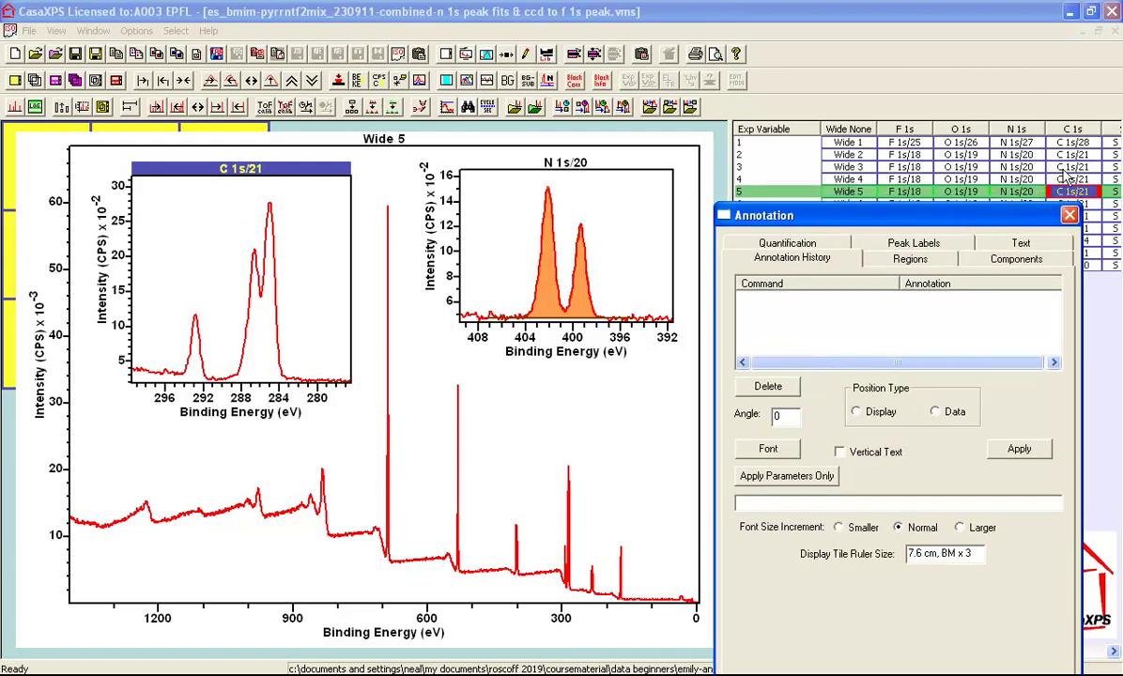
{"action": "left_click", "coordinate": [1009, 248]}
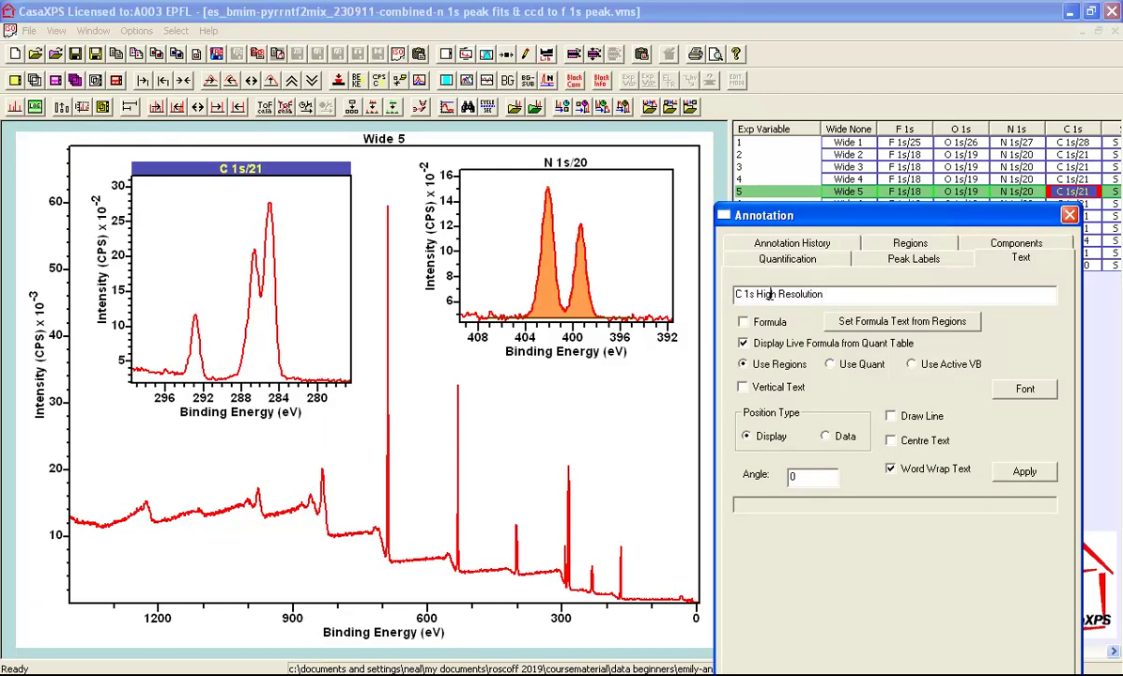
{"action": "left_click_drag", "start_coordinate": [830, 293], "coordinate": [659, 284]}
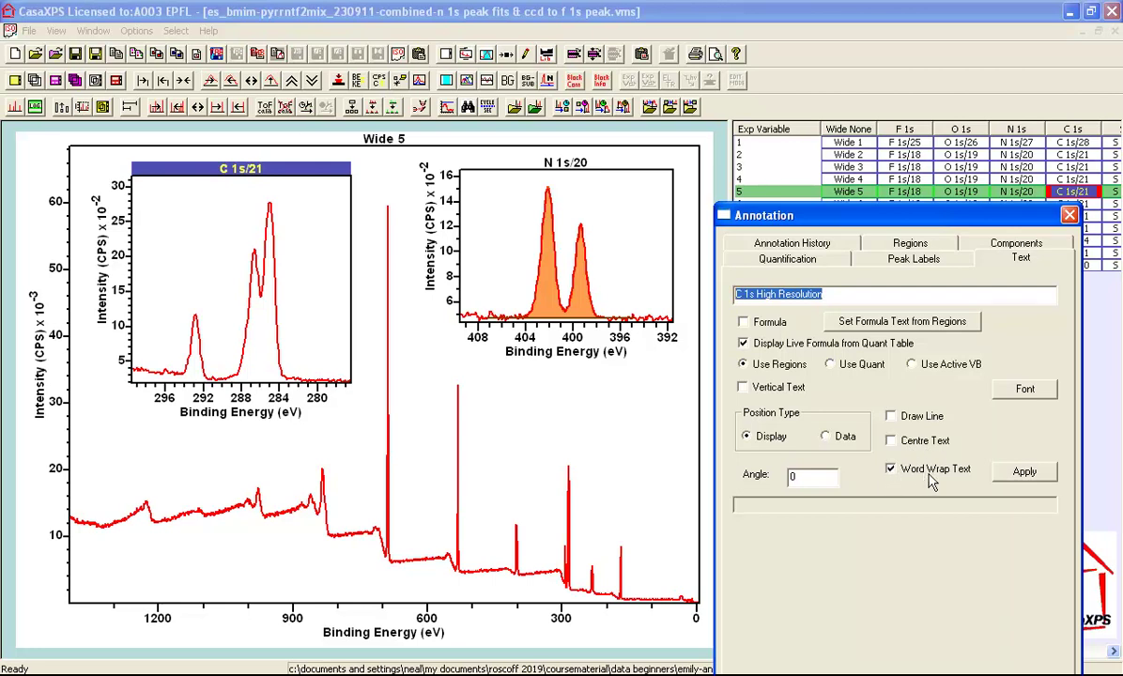
{"action": "left_click", "coordinate": [1012, 473]}
- Narrow the 'C 1s High Resolution' label onto two lines and fit it in the inset's upper-left corner
{"action": "left_click", "coordinate": [787, 245]}
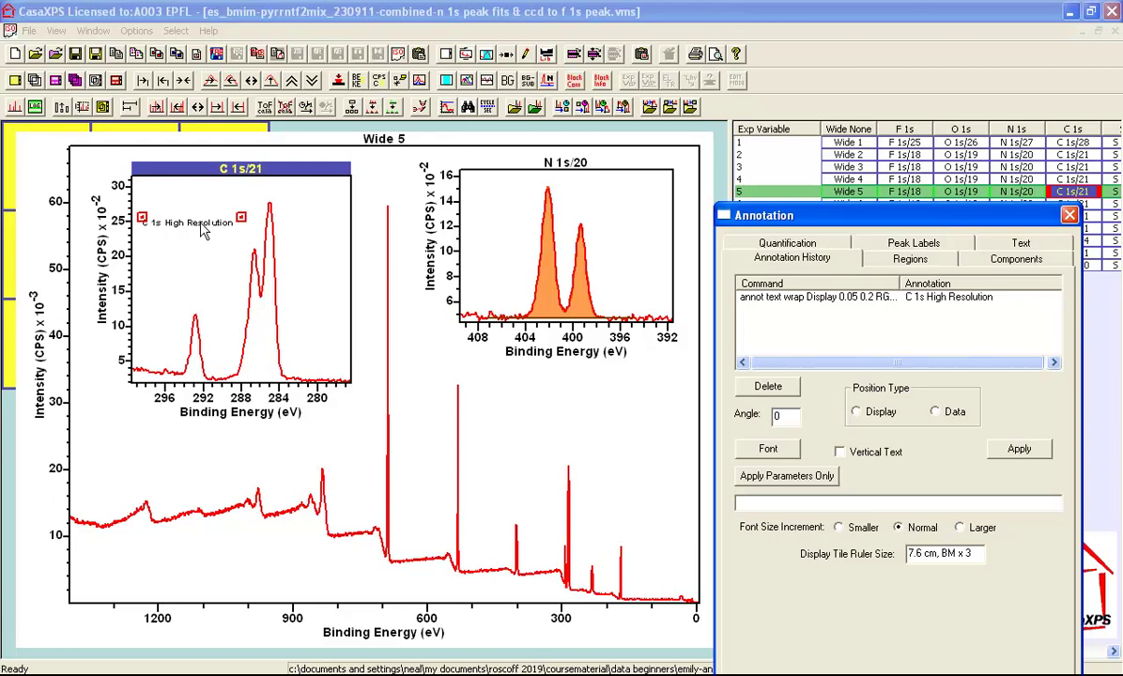
{"action": "left_click_drag", "start_coordinate": [243, 220], "coordinate": [210, 218]}
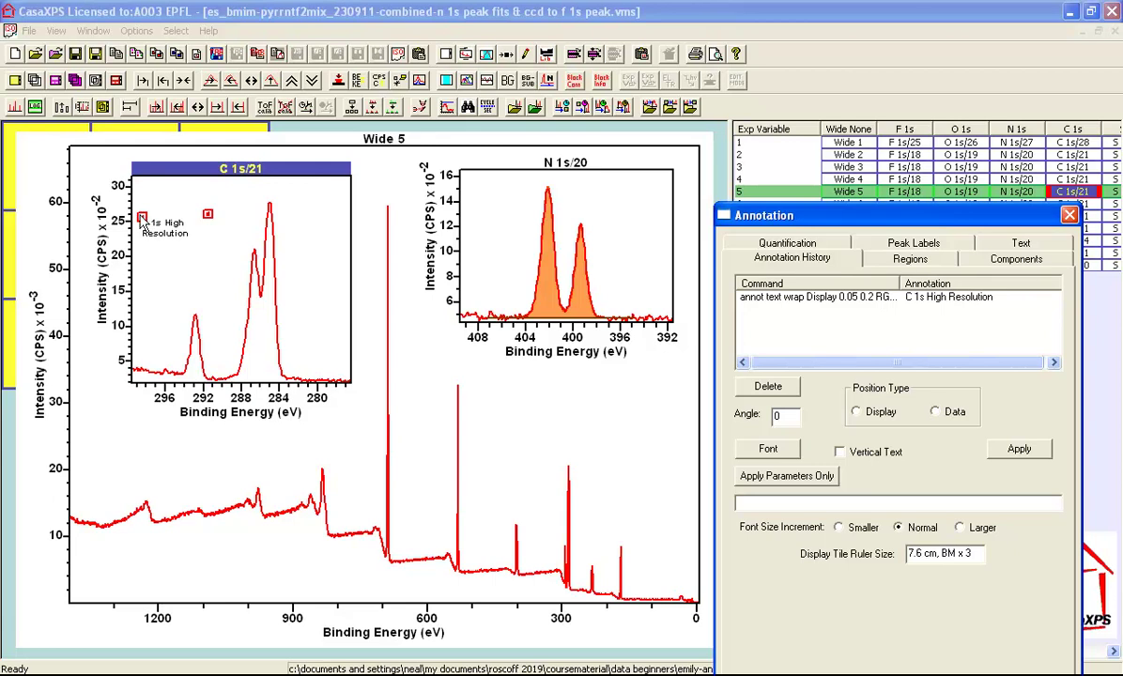
{"action": "left_click_drag", "start_coordinate": [140, 221], "coordinate": [152, 200]}
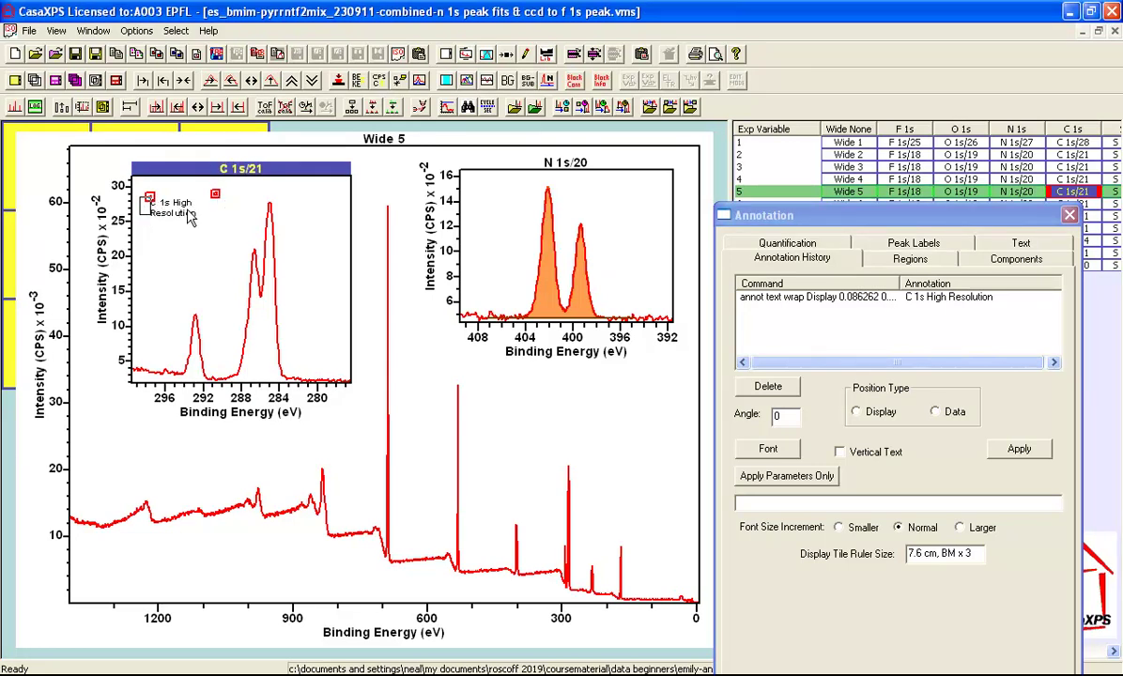
{"action": "left_click", "coordinate": [196, 265]}
{"action": "left_click", "coordinate": [1019, 244]}
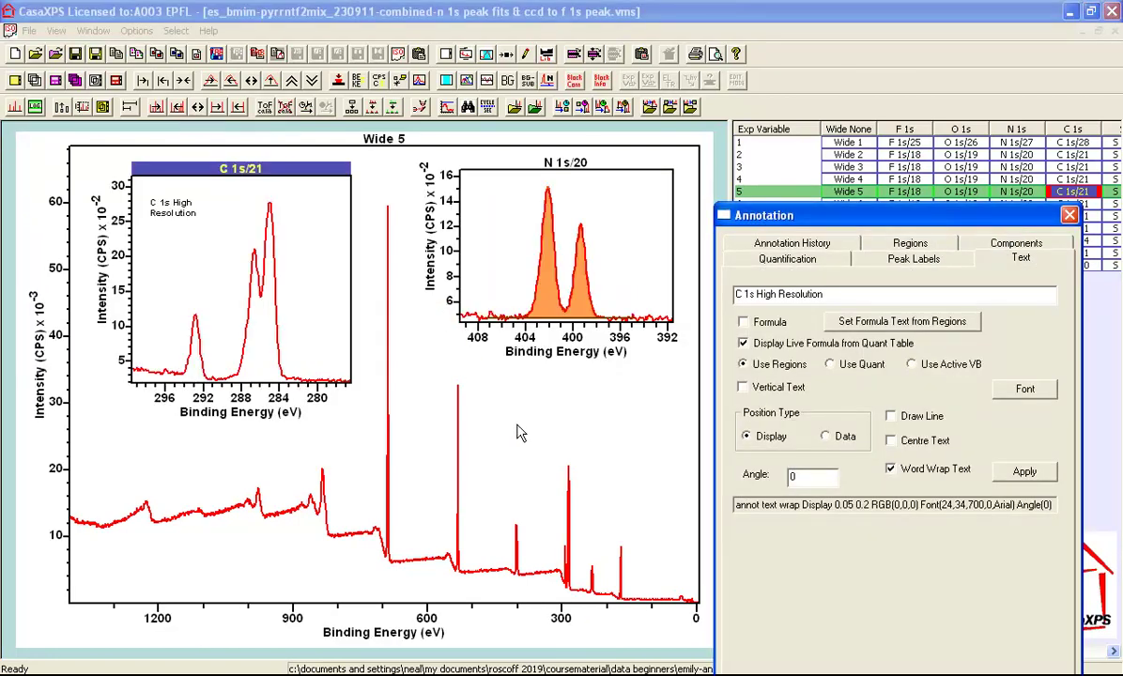
- Activate the main Wide 5 plot and select the existing annotation text for replacement
{"action": "left_click", "coordinate": [422, 461]}
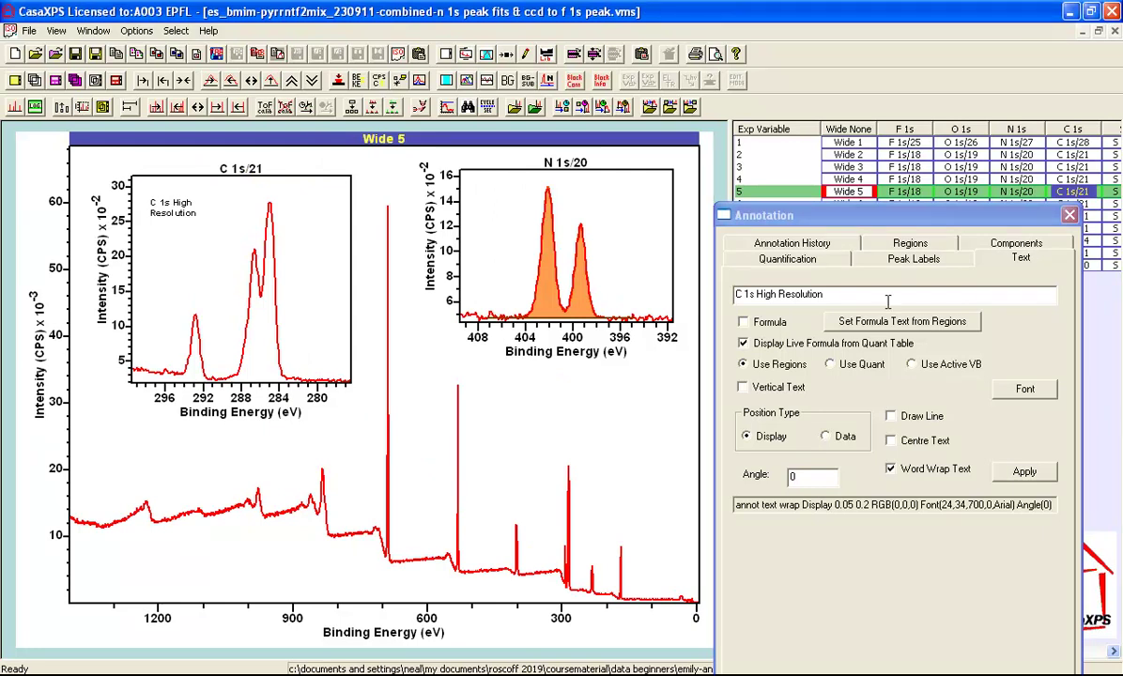
{"action": "left_click", "coordinate": [767, 293]}
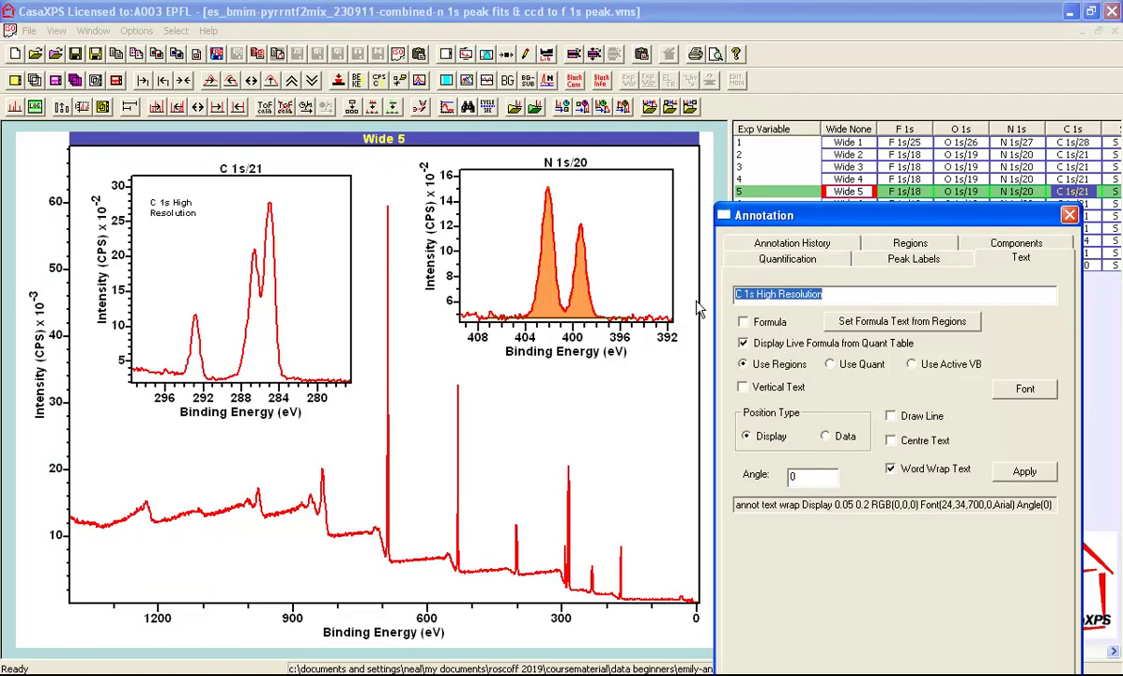
- Enter 'N 1s Peak Low Resolution' as annotation text with Draw Line on and Position Type Data
{"action": "type", "text": "N 1s Peak "}
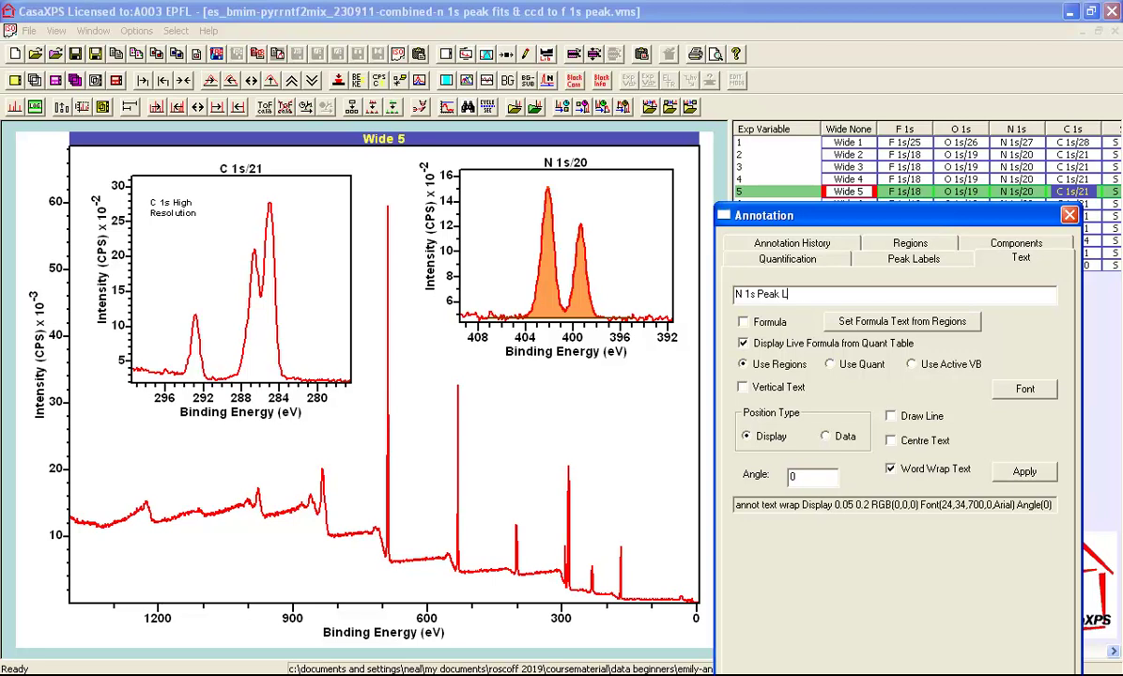
{"action": "type", "text": "Low Resolution"}
{"action": "left_click", "coordinate": [890, 418]}
{"action": "left_click", "coordinate": [828, 437]}
- Apply the N 1s label, then move it and its leader-line anchor beside the tall peak near 700 eV
{"action": "left_click", "coordinate": [1025, 471]}
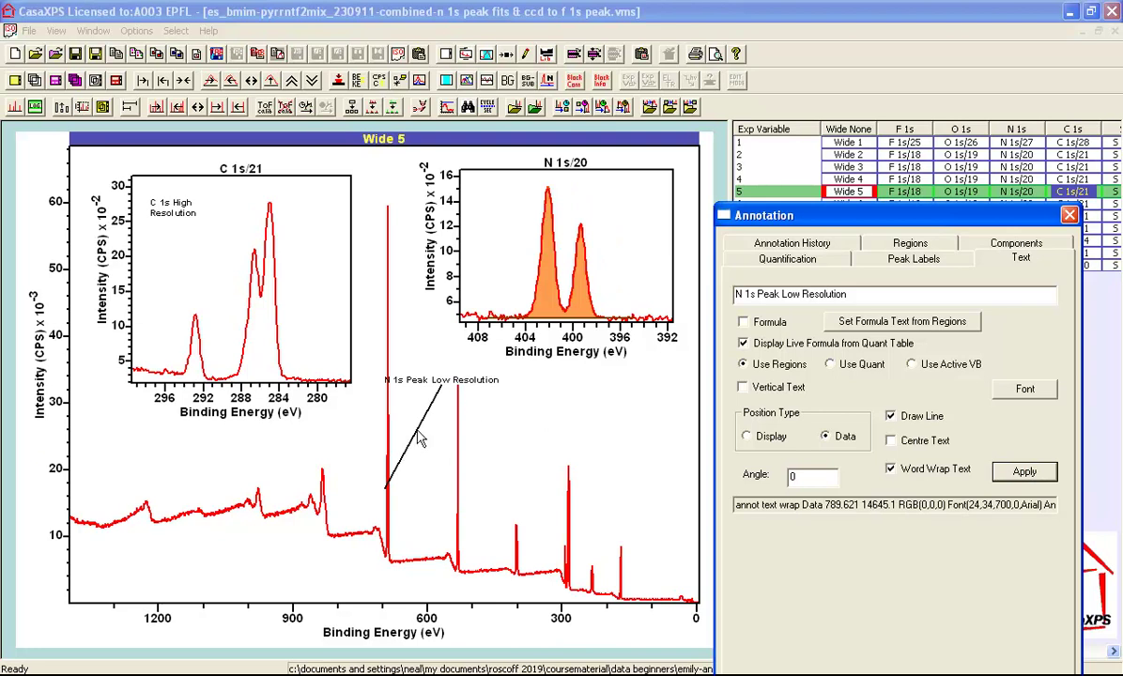
{"action": "left_click", "coordinate": [758, 243]}
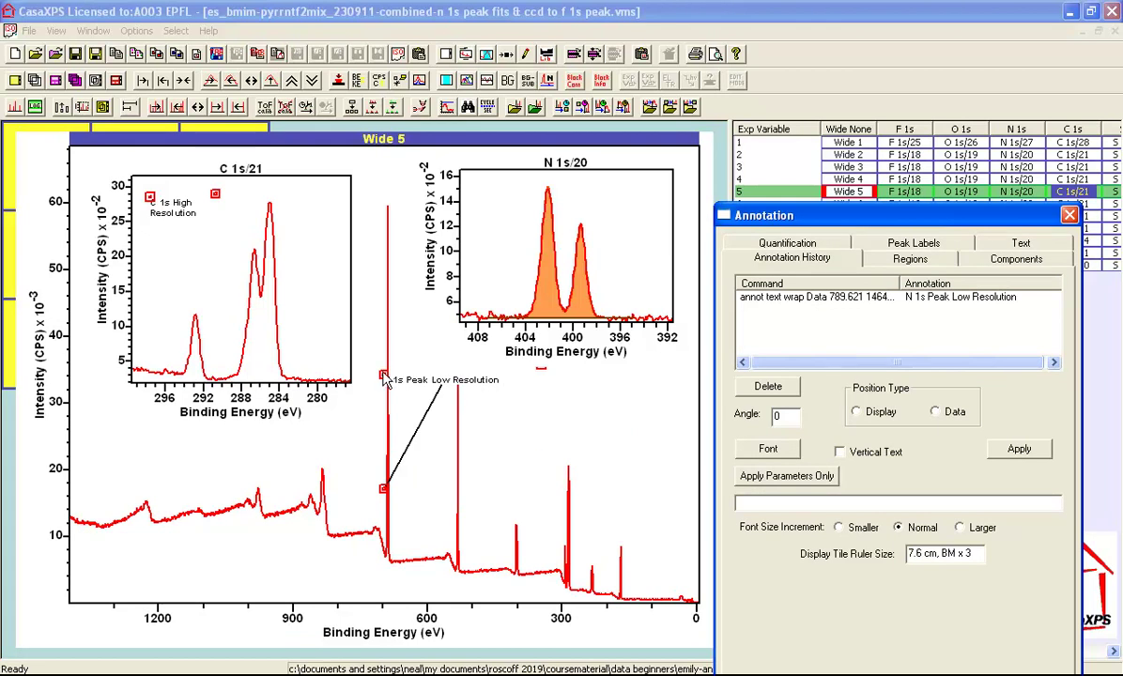
{"action": "mouse_move", "coordinate": [384, 377]}
{"action": "left_mouse_down"}
{"action": "mouse_move", "coordinate": [344, 370]}
{"action": "mouse_move", "coordinate": [475, 406]}
{"action": "left_mouse_up"}
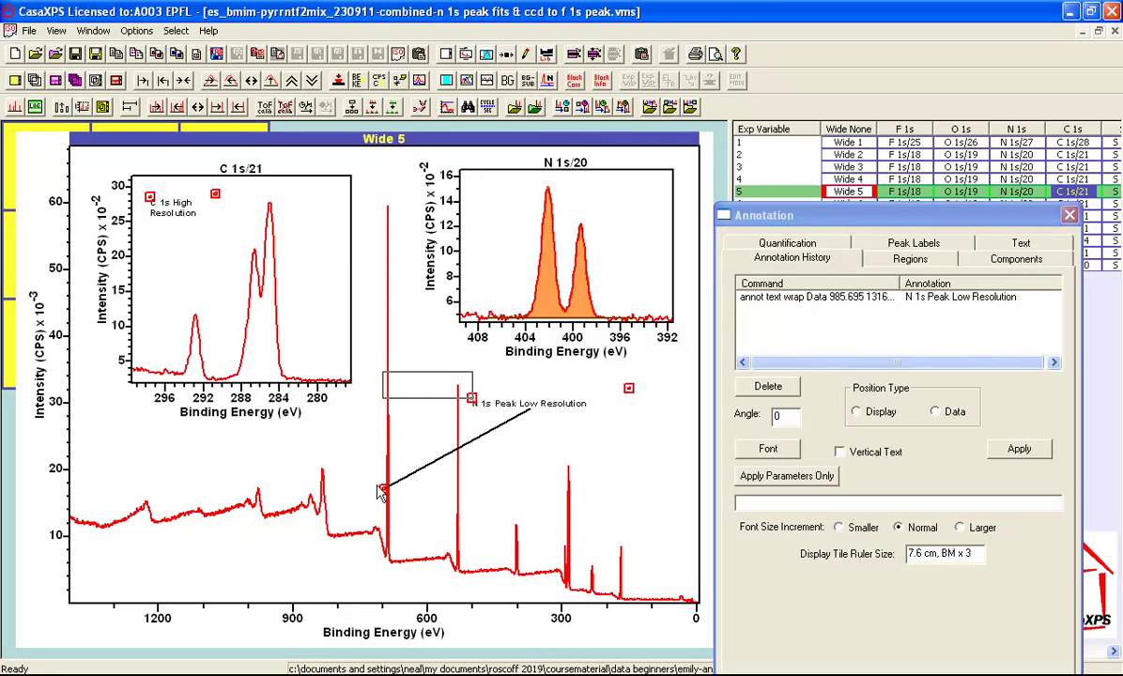
{"action": "left_click_drag", "start_coordinate": [383, 490], "coordinate": [517, 524]}
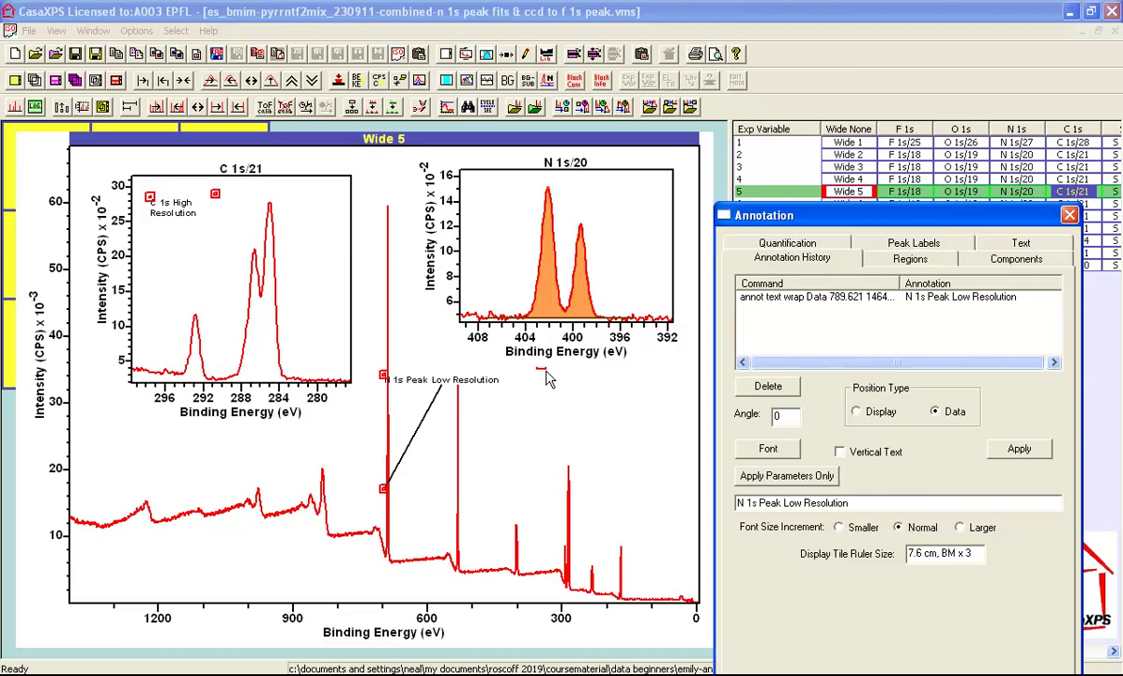
{"action": "left_click", "coordinate": [406, 17]}
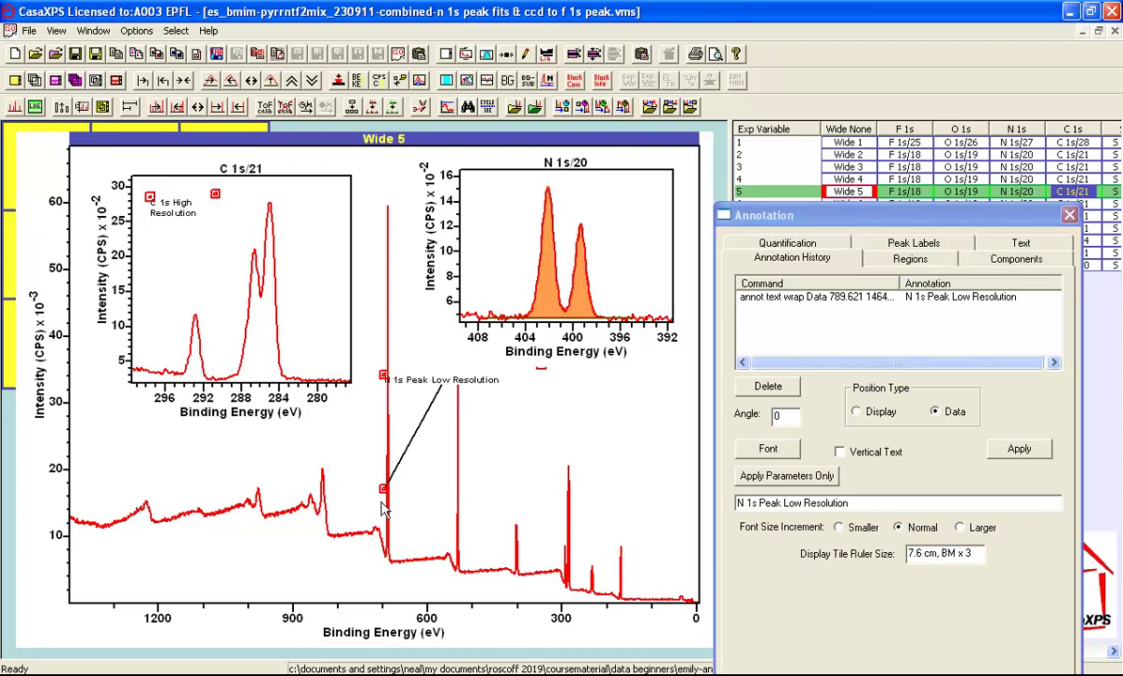
- Reposition the N 1s label above the peak near 400 eV, its leader line pointing down to it
{"action": "left_click", "coordinate": [849, 194]}
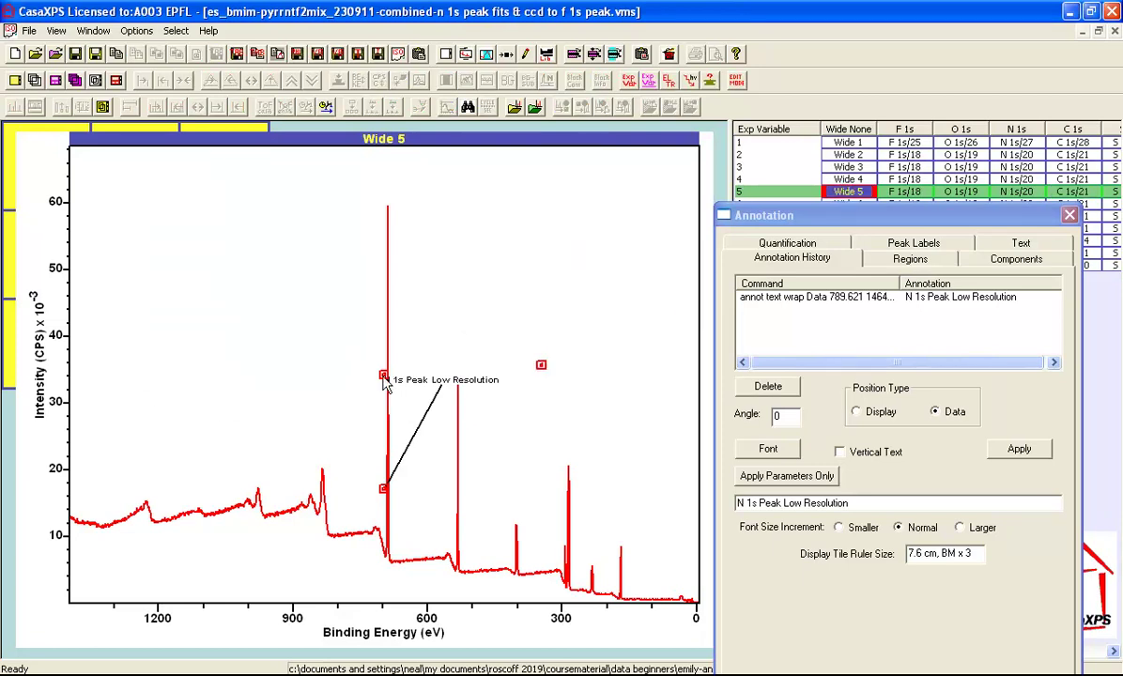
{"action": "mouse_move", "coordinate": [381, 375]}
{"action": "left_mouse_down"}
{"action": "mouse_move", "coordinate": [489, 375]}
{"action": "mouse_move", "coordinate": [581, 394]}
{"action": "left_mouse_up"}
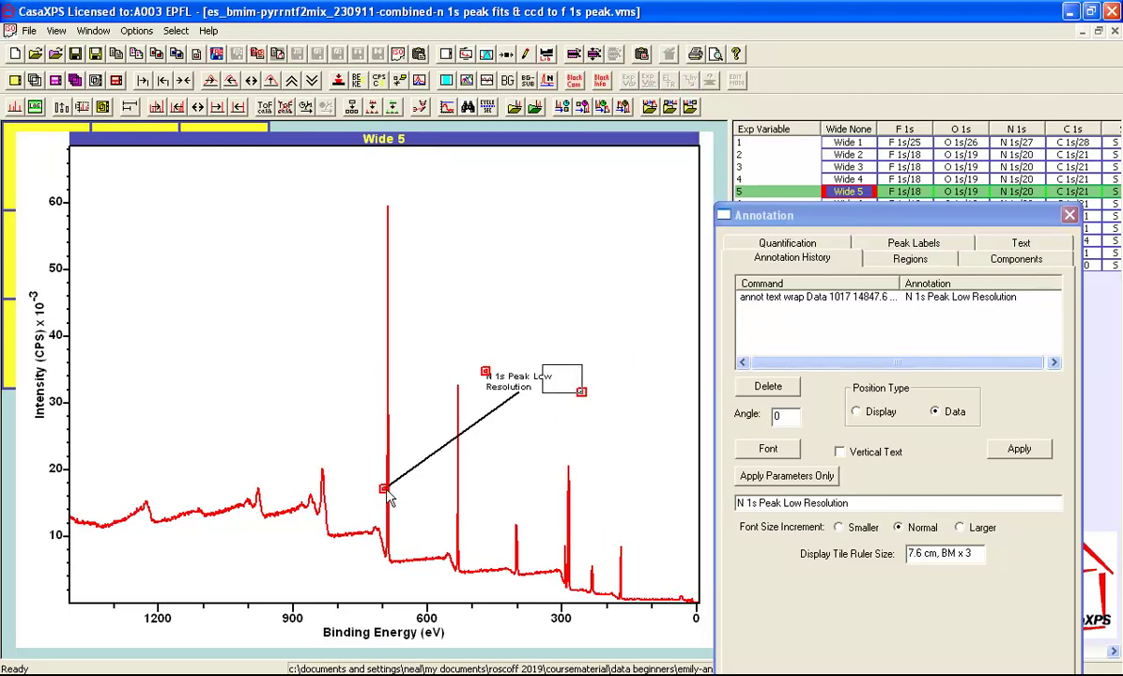
{"action": "mouse_move", "coordinate": [383, 489]}
{"action": "left_mouse_down"}
{"action": "mouse_move", "coordinate": [506, 498]}
{"action": "mouse_move", "coordinate": [518, 519]}
{"action": "left_mouse_up"}
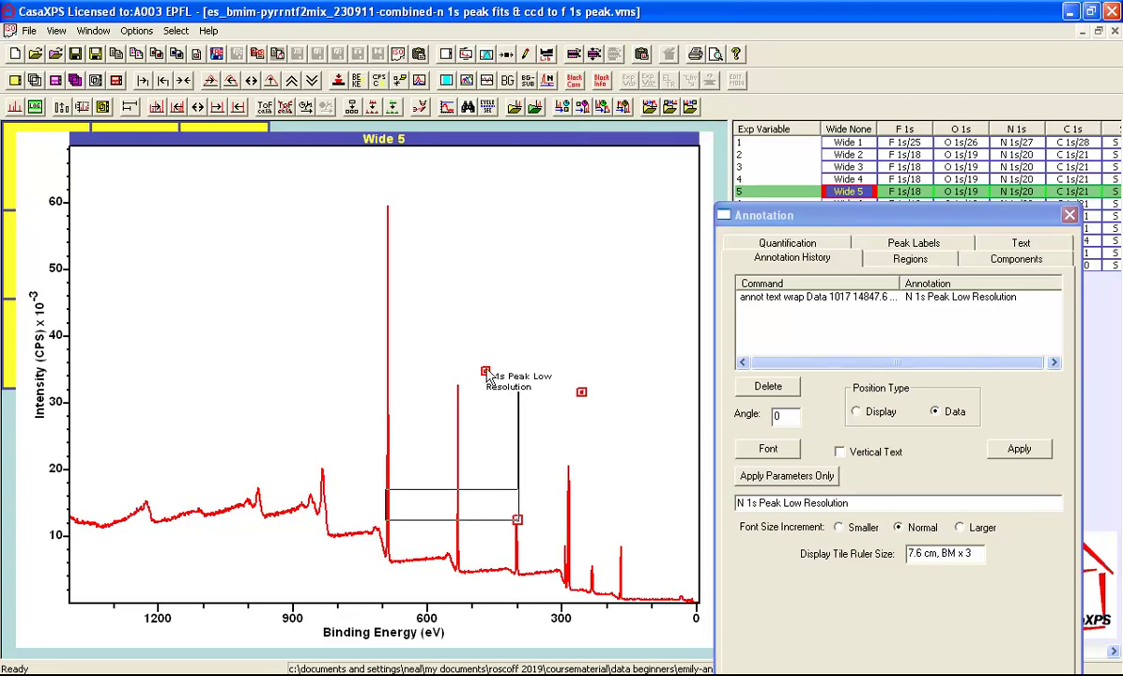
{"action": "left_click_drag", "start_coordinate": [485, 372], "coordinate": [482, 414]}
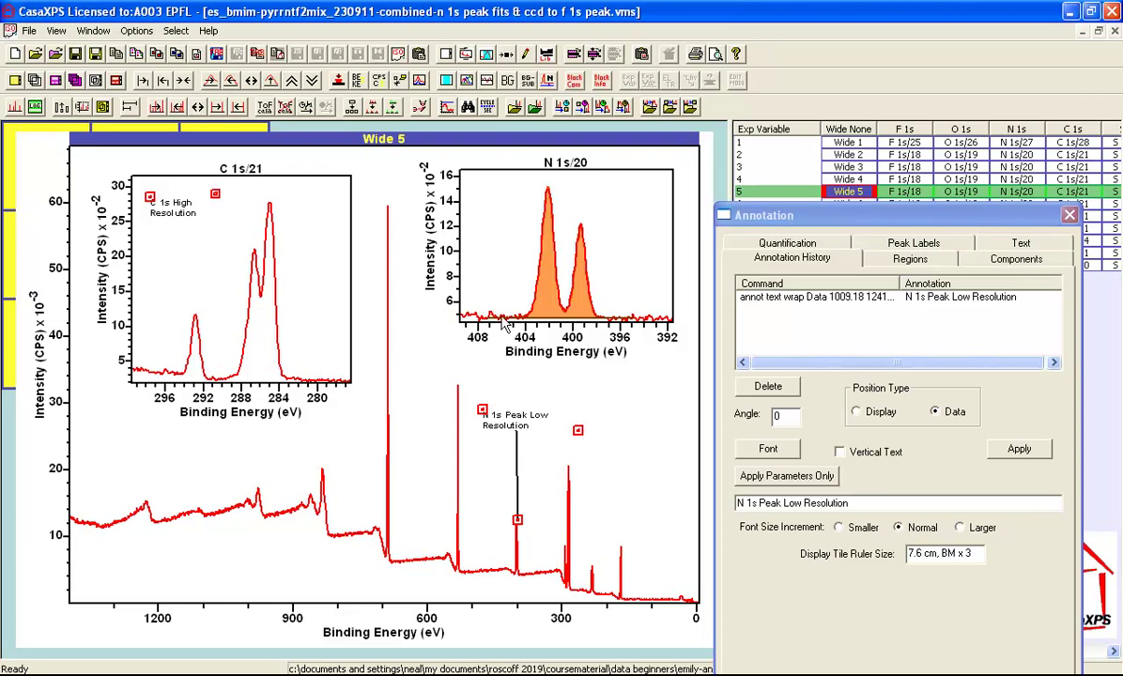
- Save the annotated experiment as a new file ending 'peak-video.vms'
{"action": "left_click", "coordinate": [322, 186]}
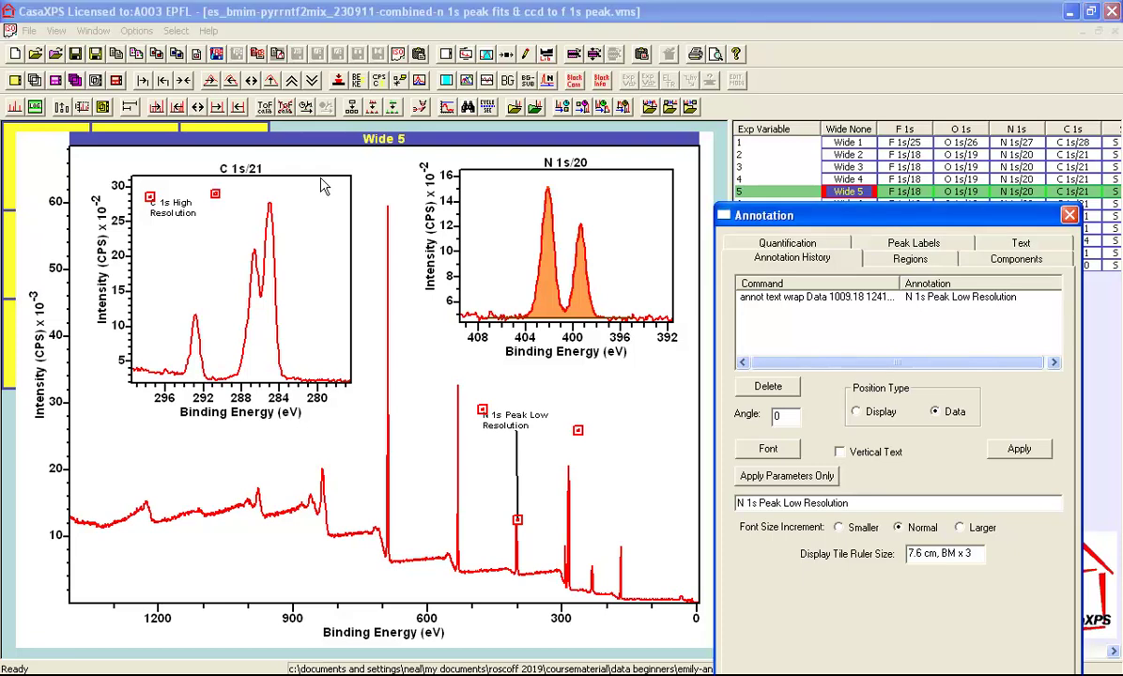
{"action": "left_click", "coordinate": [29, 31]}
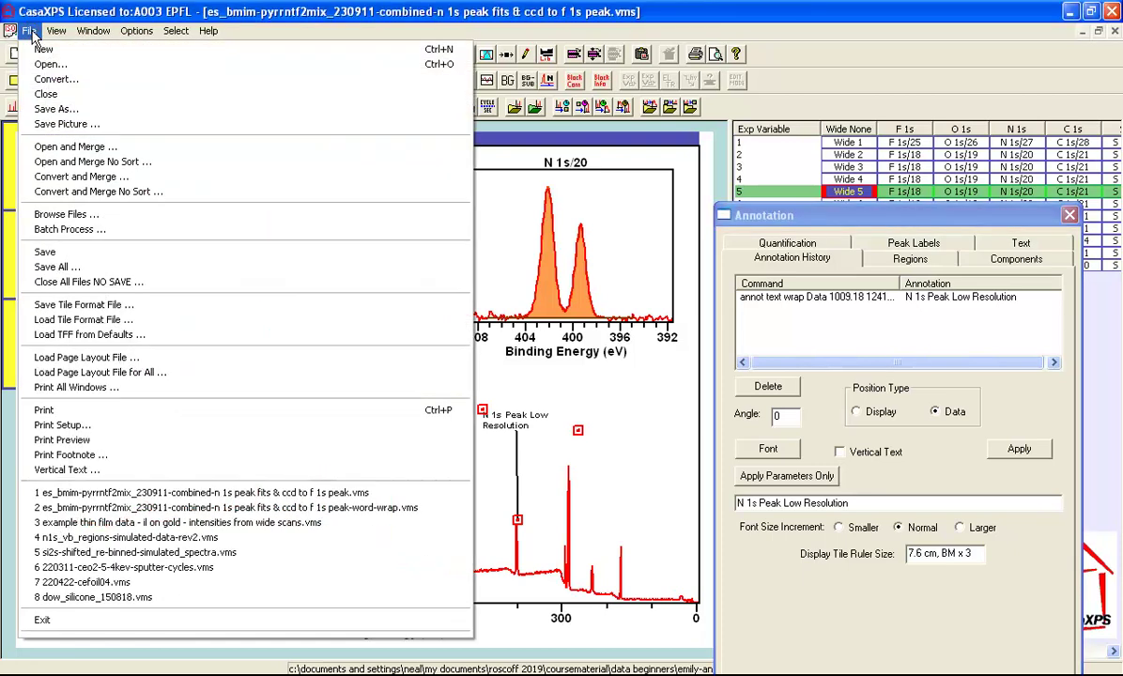
{"action": "left_click", "coordinate": [47, 109]}
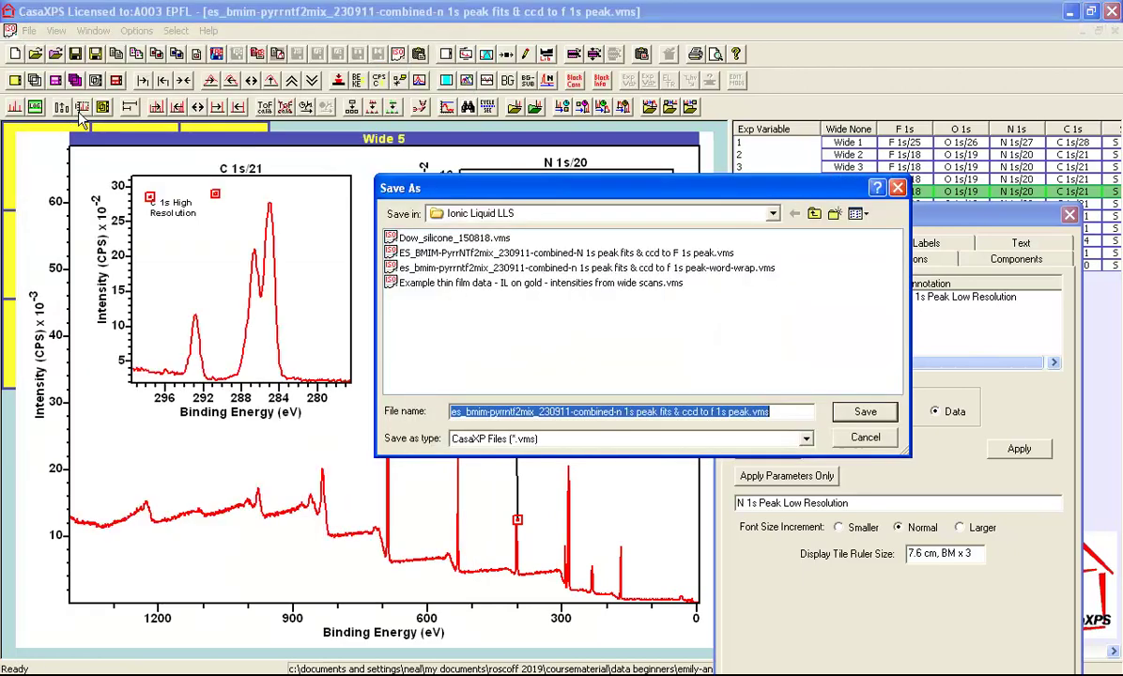
{"action": "left_click", "coordinate": [760, 413]}
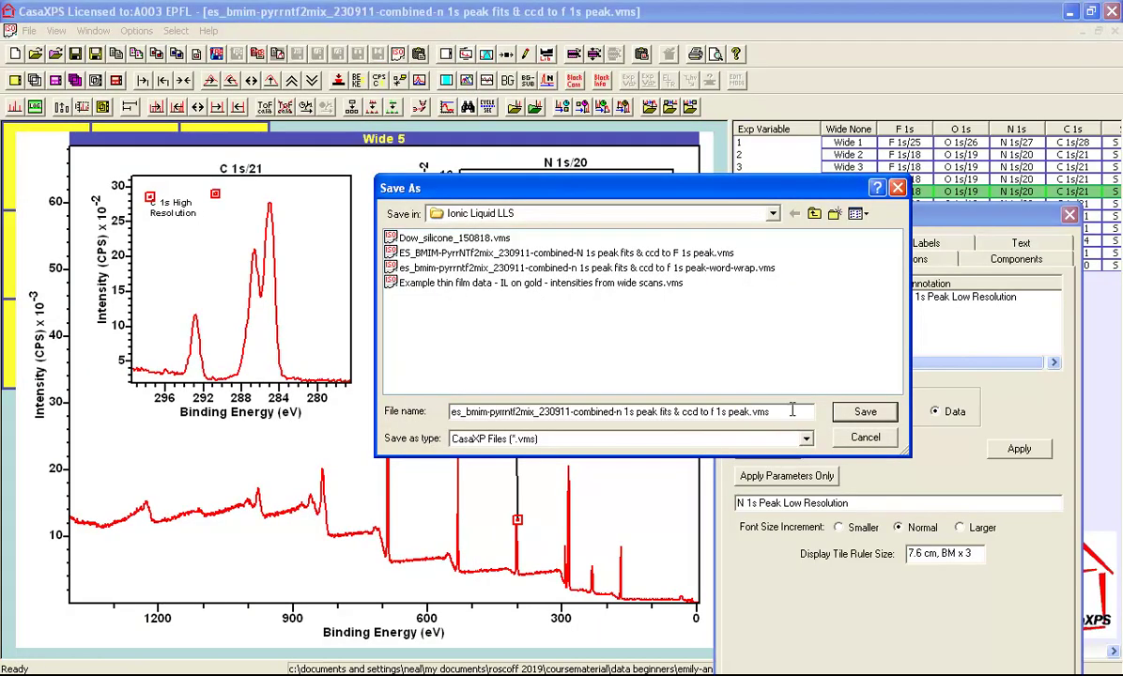
{"action": "type", "text": "-vis"}
{"action": "type", "text": "eo"}
{"action": "key", "text": "Return"}
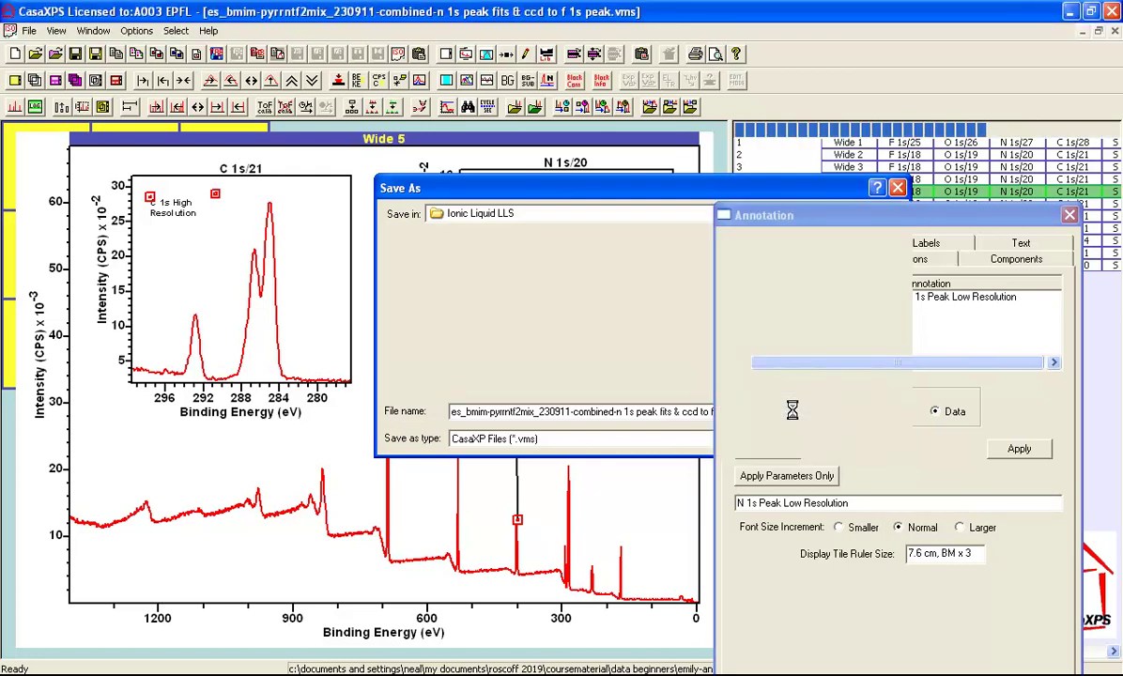
{"action": "left_click", "coordinate": [54, 53]}
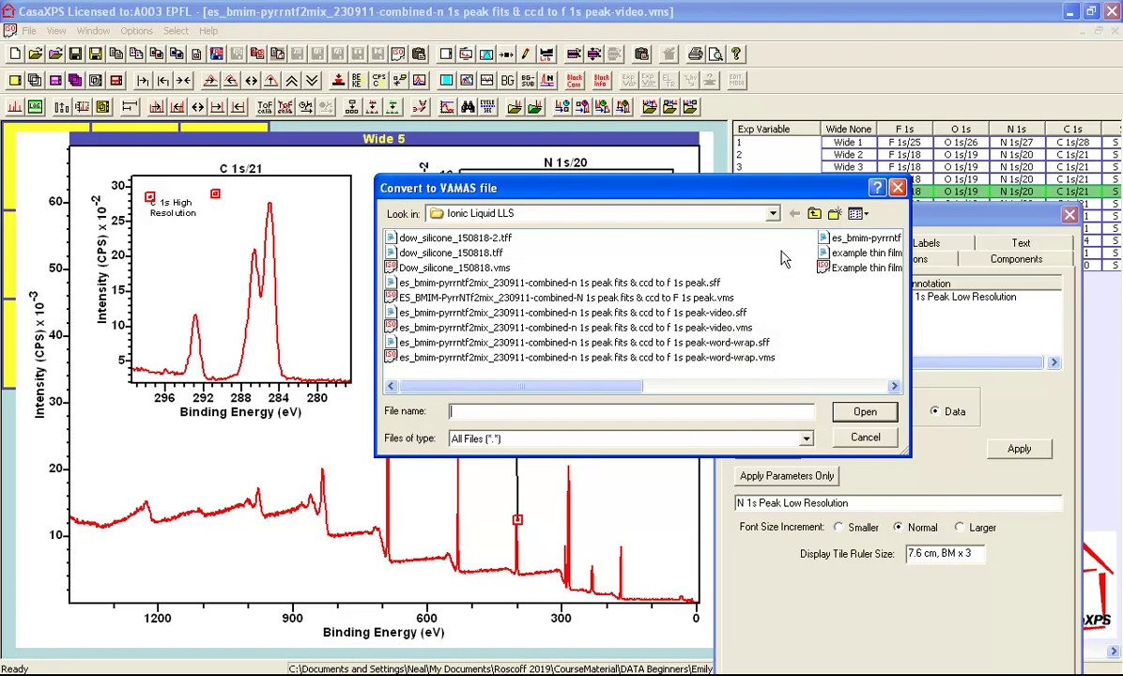
{"action": "key", "text": "Escape"}
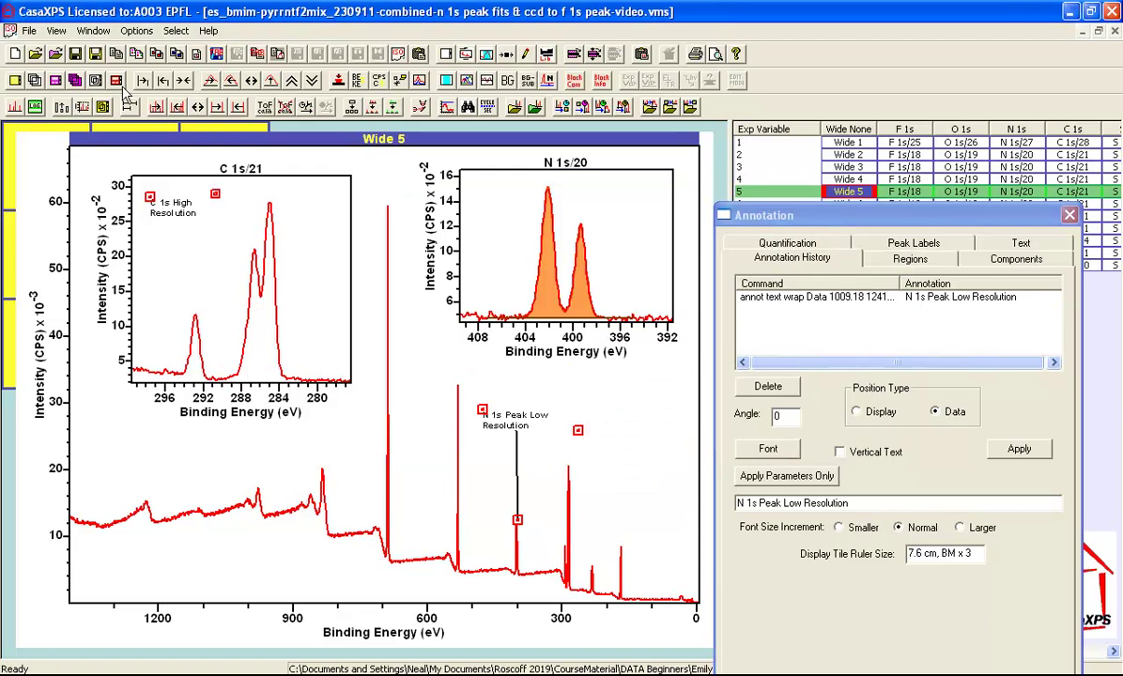
- Save the tile display format as a tile format file with '-Fig' inserted before the .tff extension
{"action": "left_click", "coordinate": [28, 32]}
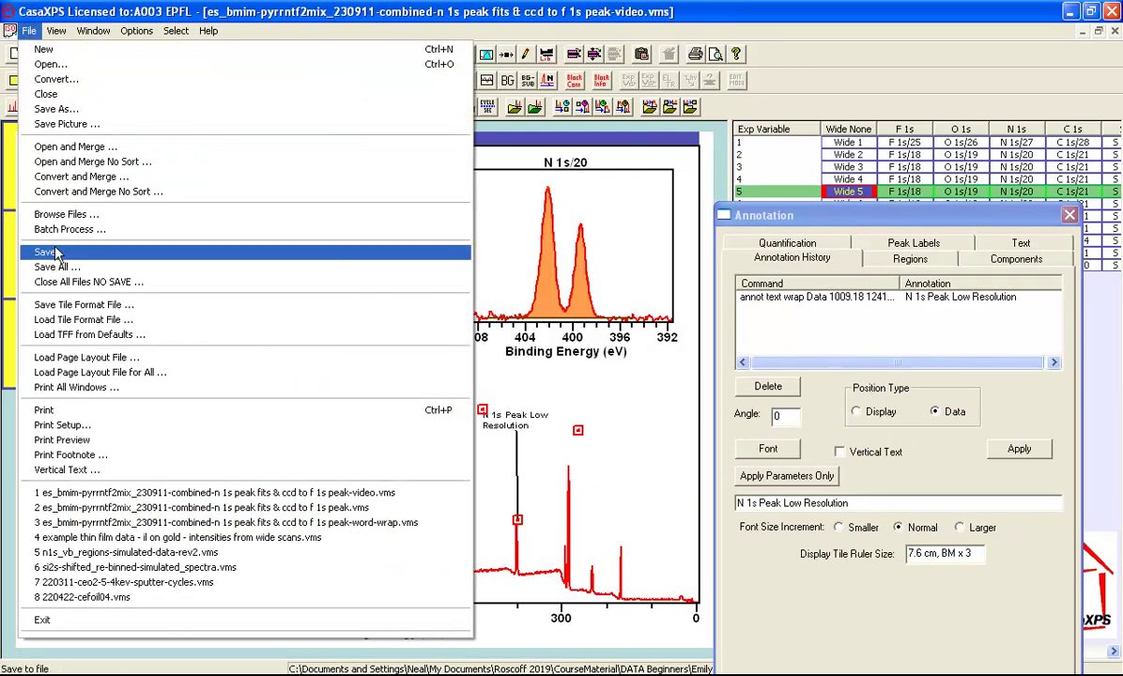
{"action": "left_click", "coordinate": [59, 306]}
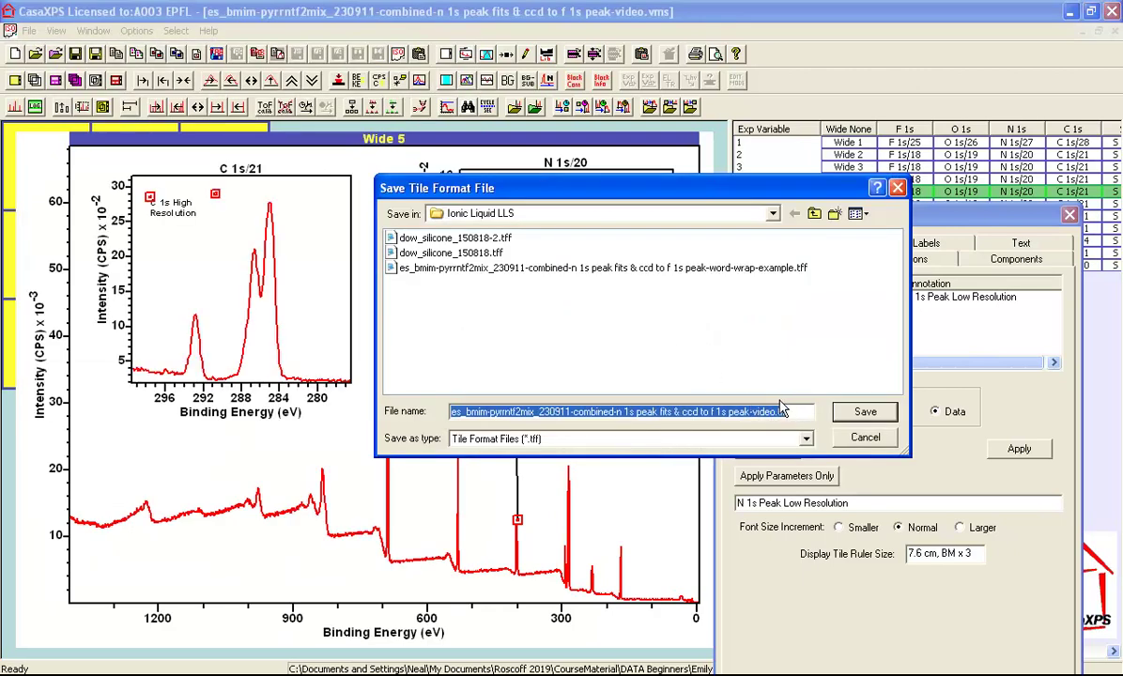
{"action": "left_click", "coordinate": [799, 410]}
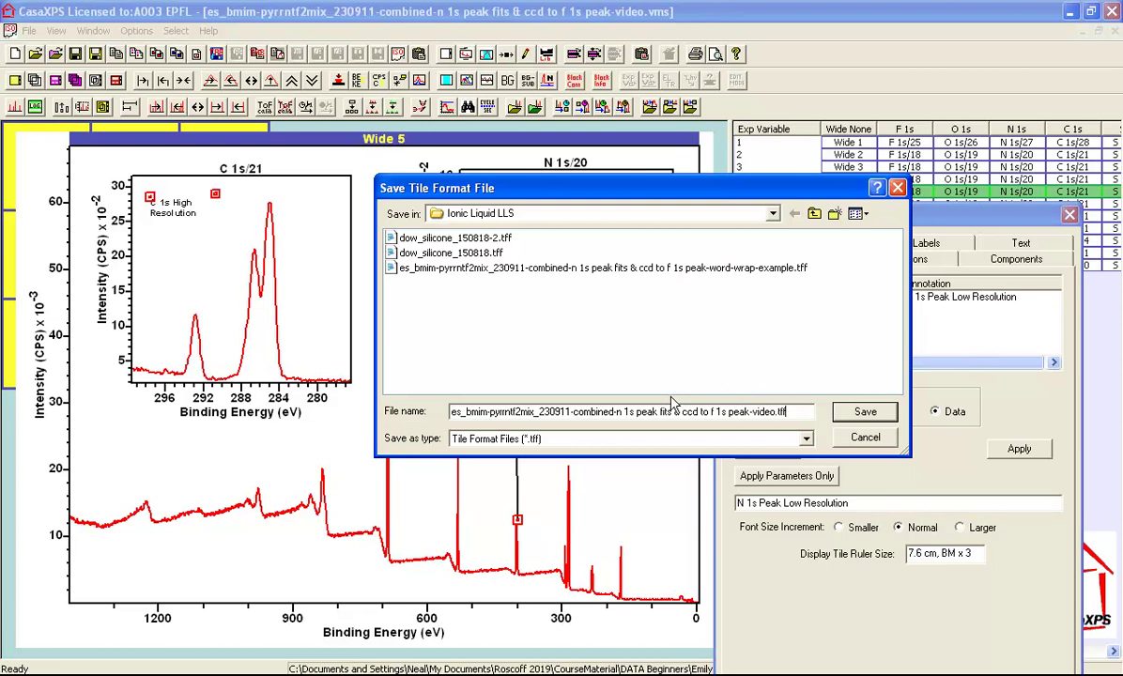
{"action": "left_click", "coordinate": [779, 410]}
{"action": "type", "text": "-Fig1"}
{"action": "key", "text": "Return"}
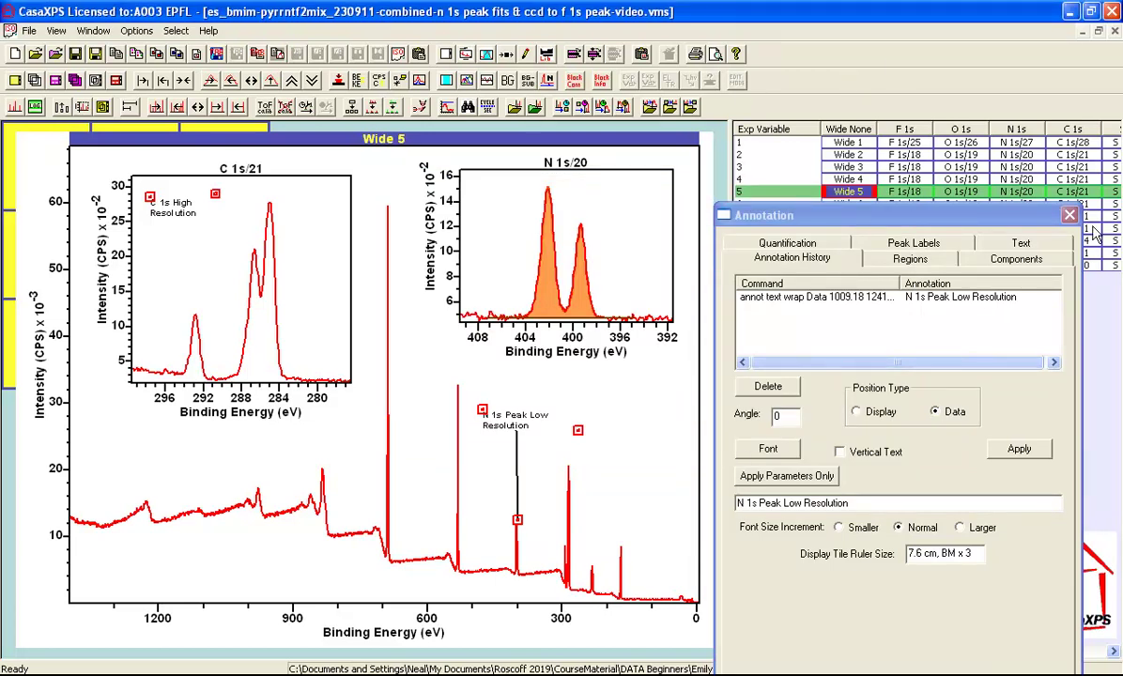
- Close the annotation settings and copy the survey plot to the clipboard at its tile display size
{"action": "left_click", "coordinate": [1070, 215]}
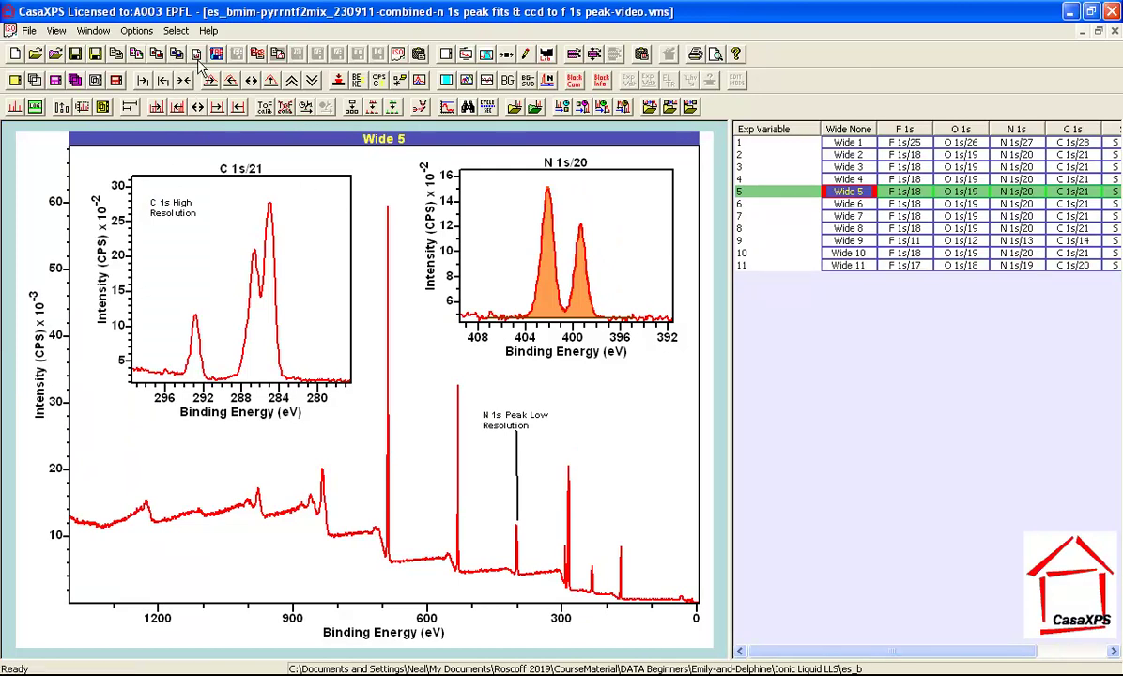
{"action": "left_click", "coordinate": [170, 55]}
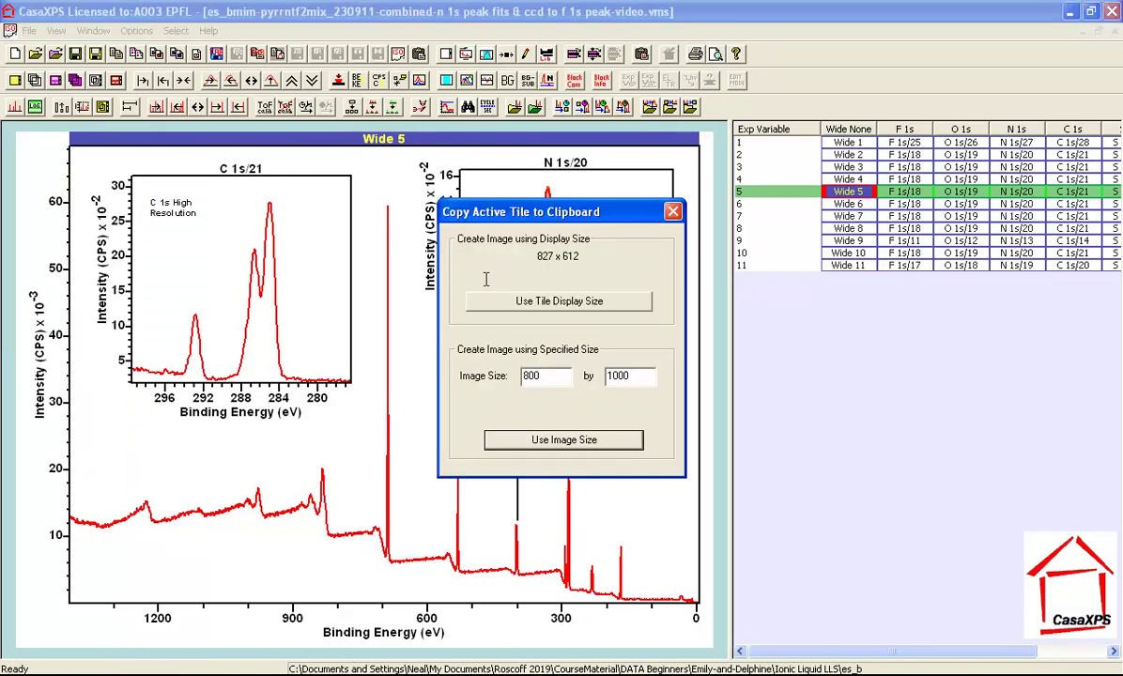
{"action": "left_click", "coordinate": [473, 299]}
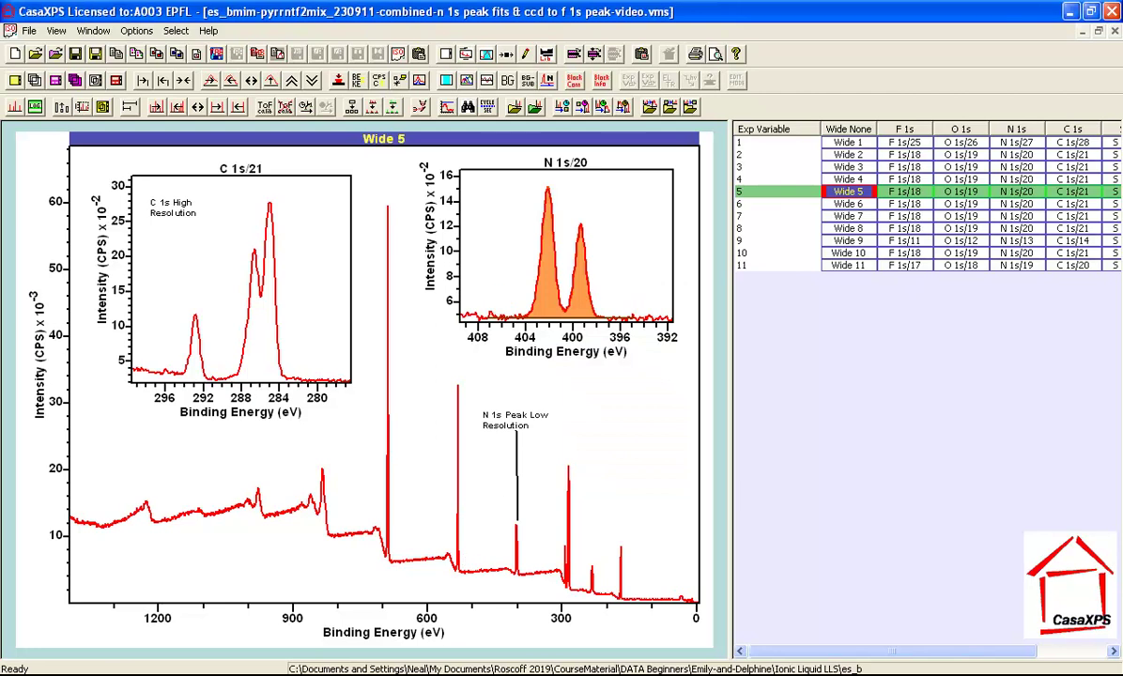
{"action": "key", "text": "super"}
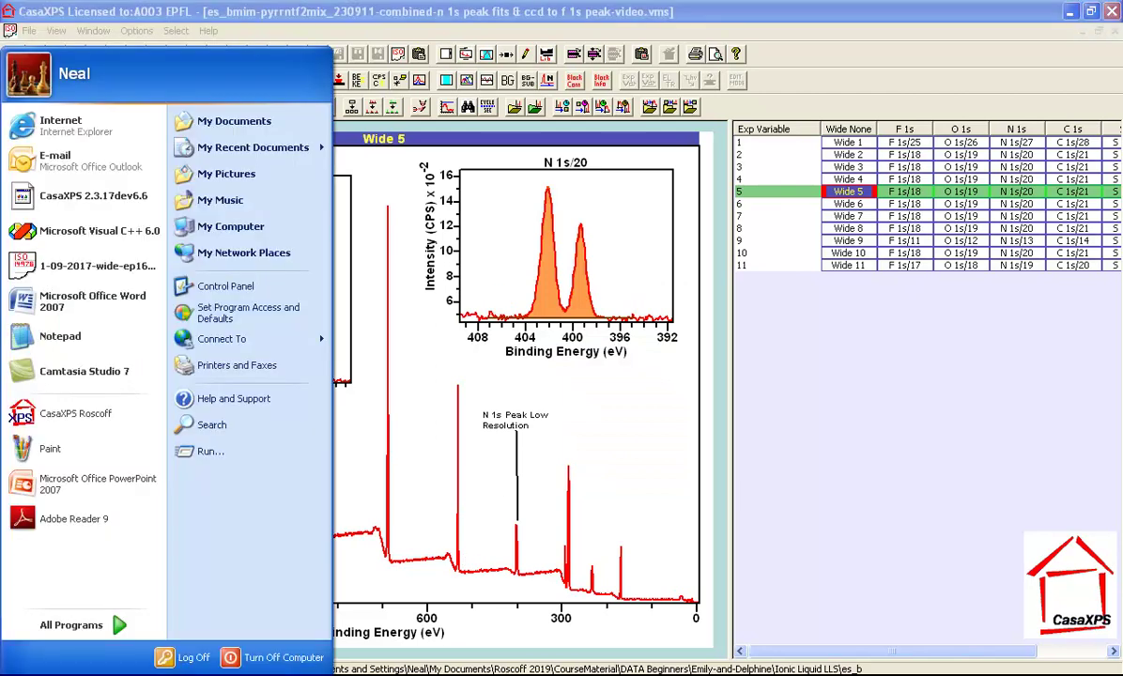
- Paste the Wide 5 survey figure with its C 1s and N 1s insets into a new Word 2007 Document1
{"action": "left_click", "coordinate": [52, 303]}
{"action": "key", "text": "ctrl+v"}
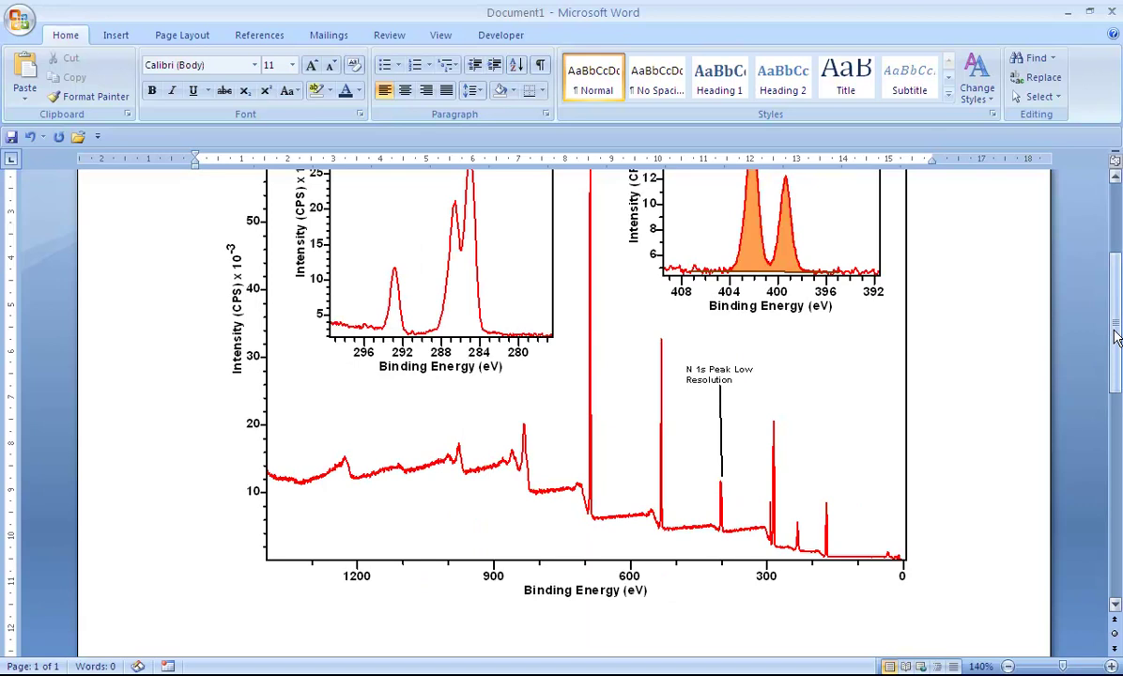
{"action": "left_click_drag", "start_coordinate": [1115, 336], "coordinate": [1110, 302]}
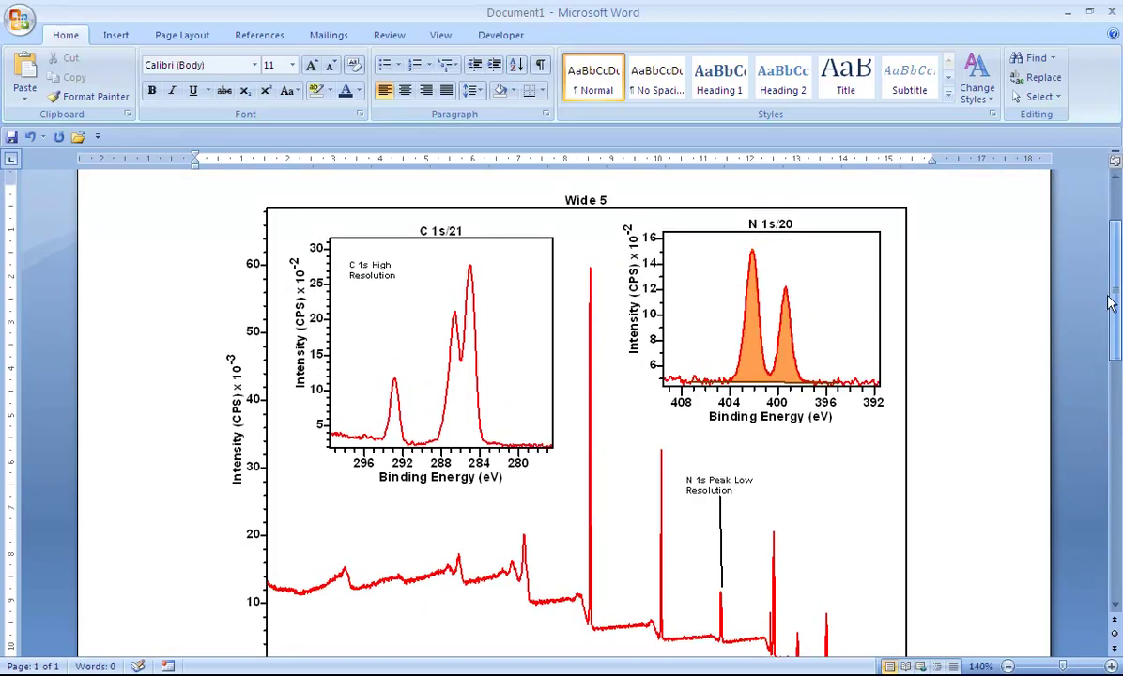
{"action": "left_click_drag", "start_coordinate": [1110, 303], "coordinate": [1110, 305]}
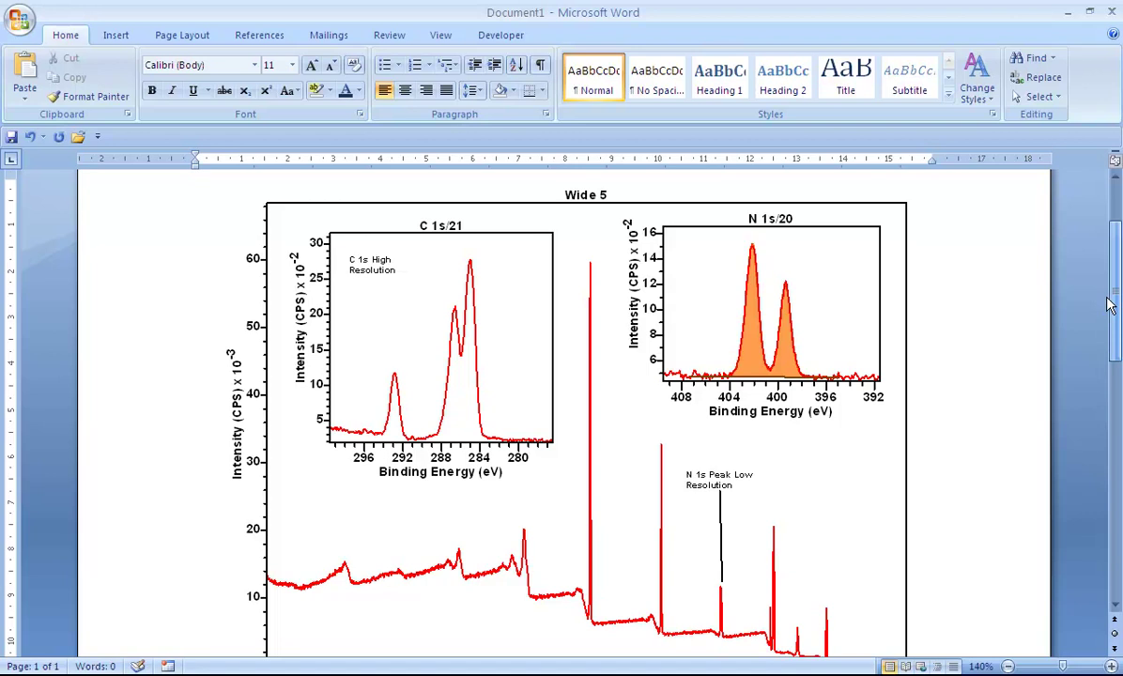